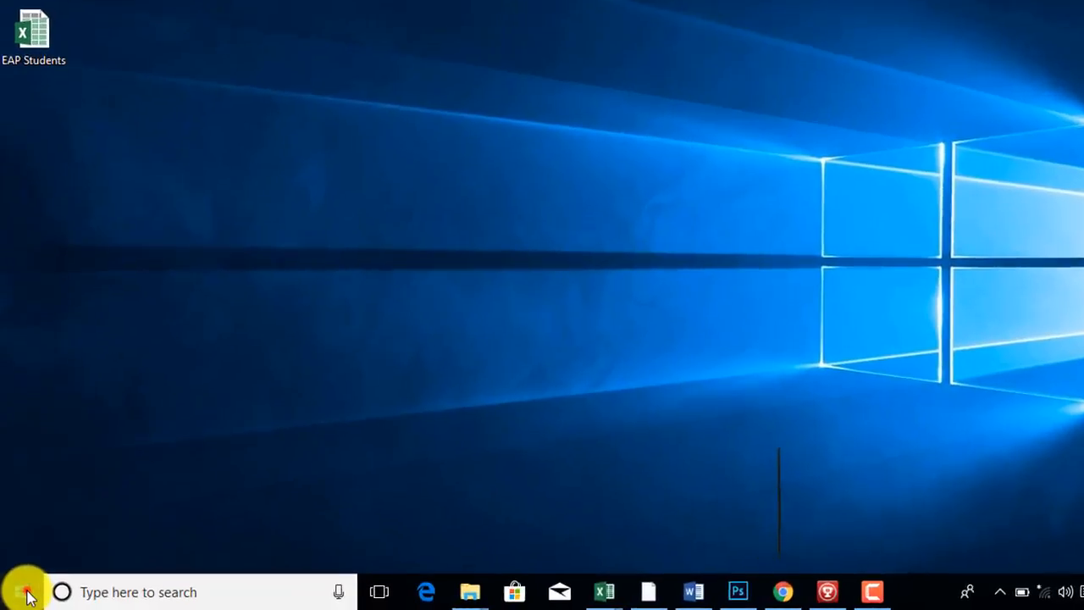
Step: Launch Word 2016 and create a blank document
{"action": "left_click", "coordinate": [27, 592]}
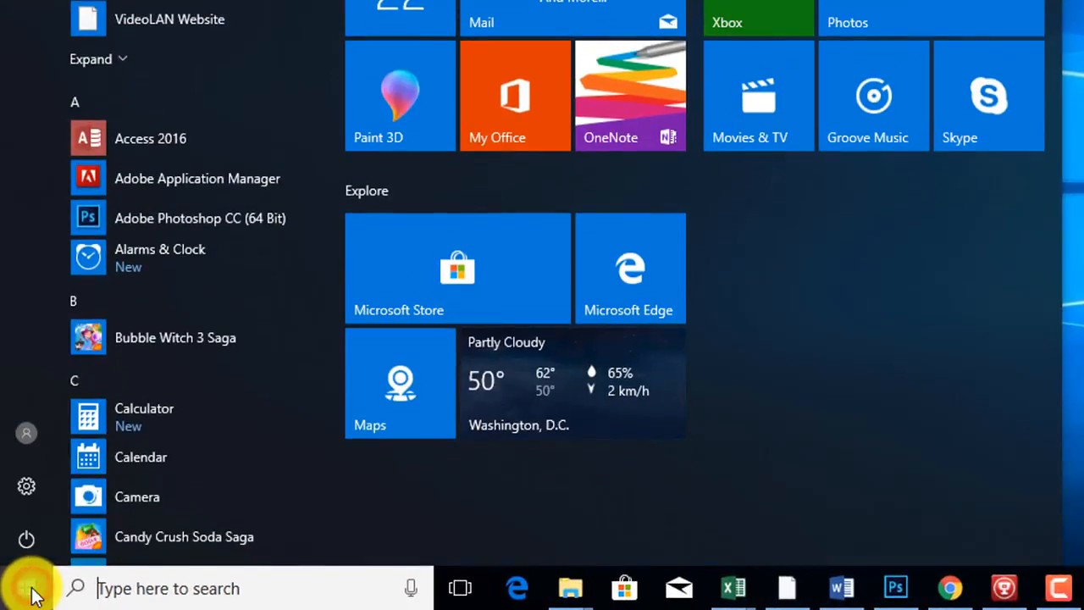
{"action": "type", "text": "word"}
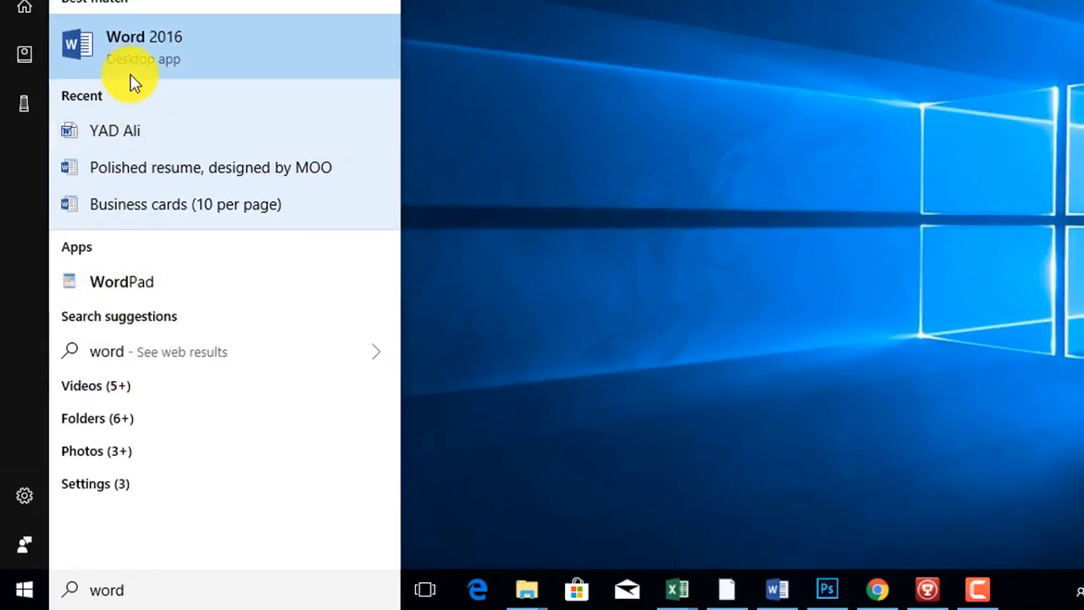
{"action": "left_click", "coordinate": [124, 48]}
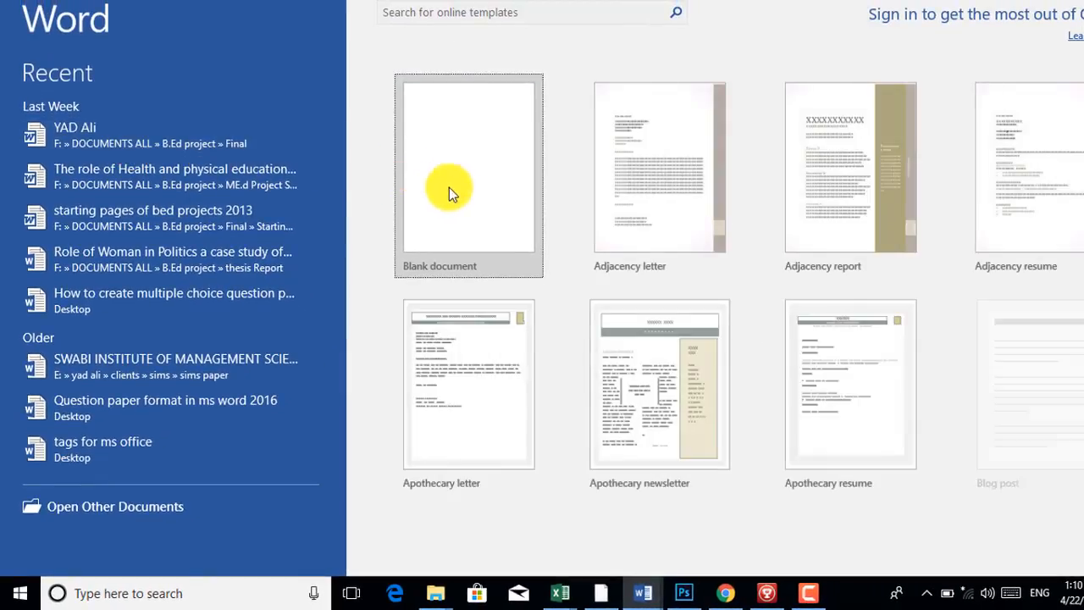
{"action": "left_click", "coordinate": [448, 193]}
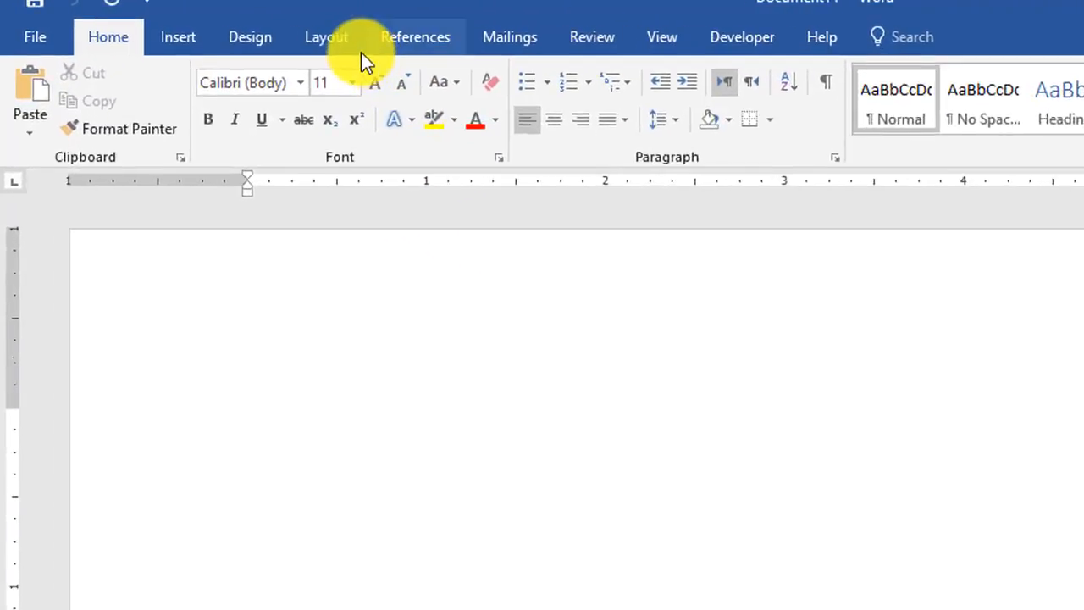
Step: Set the document's paper size to A4
{"action": "left_click", "coordinate": [332, 39]}
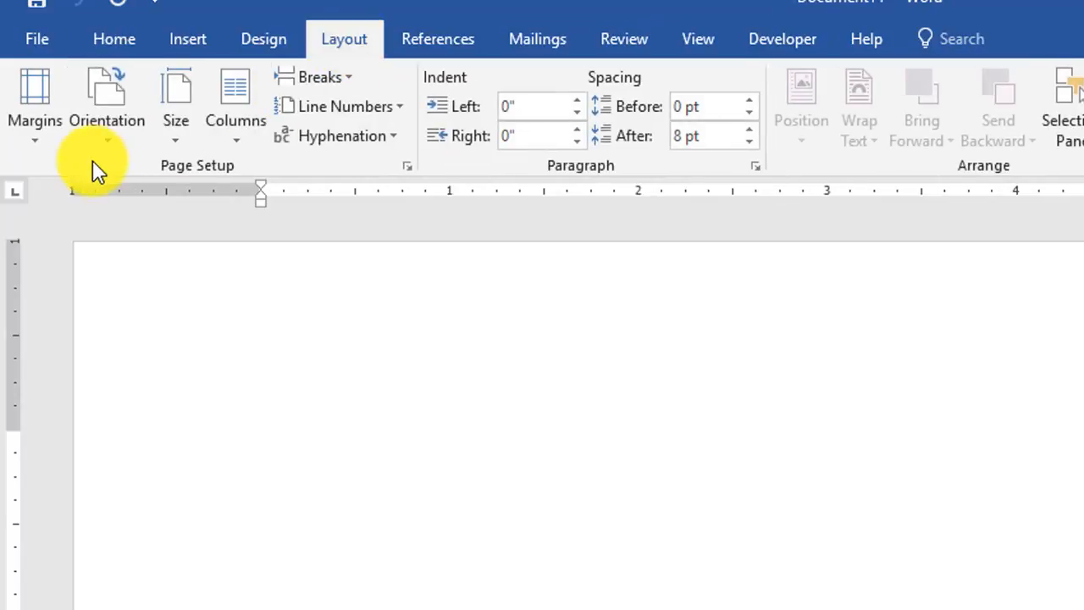
{"action": "left_click", "coordinate": [169, 136]}
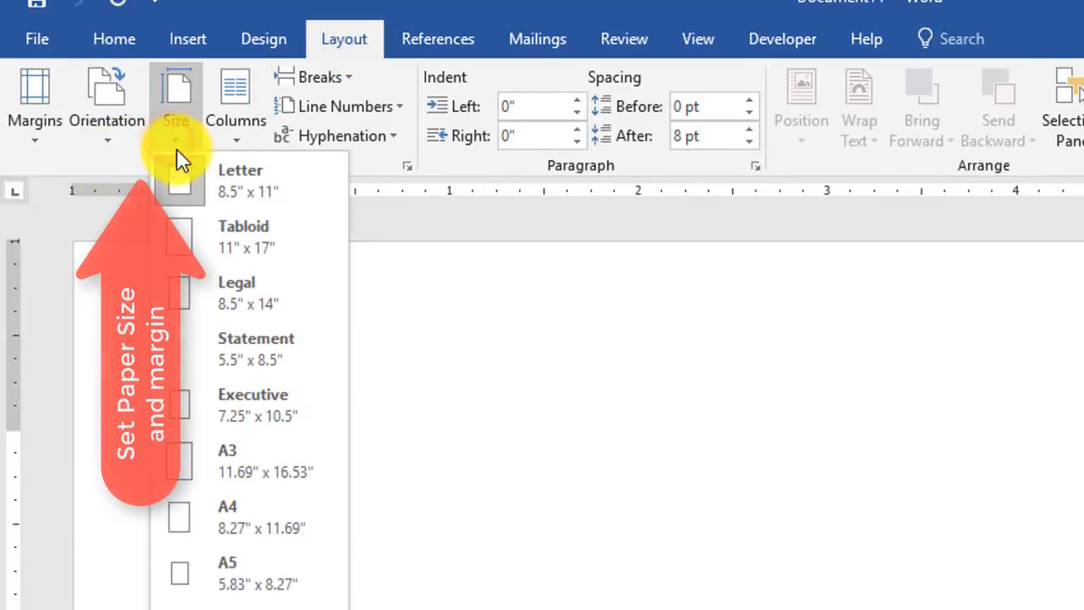
{"action": "left_click", "coordinate": [224, 527]}
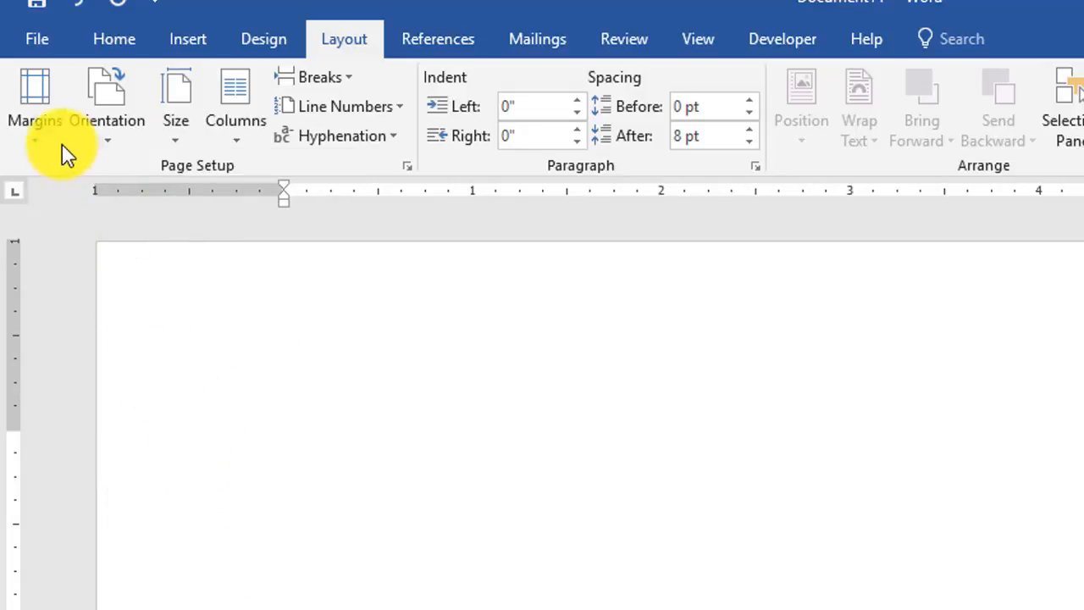
Step: Set custom page margins with the top and bottom at 0.5" and apply them to the whole document
{"action": "left_click", "coordinate": [41, 143]}
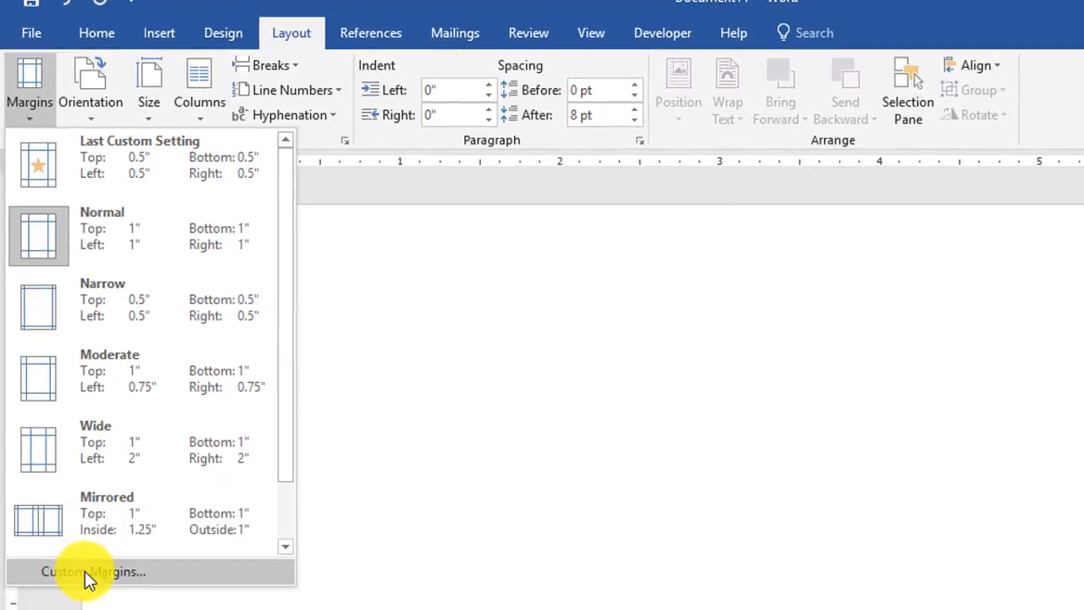
{"action": "left_click", "coordinate": [89, 573]}
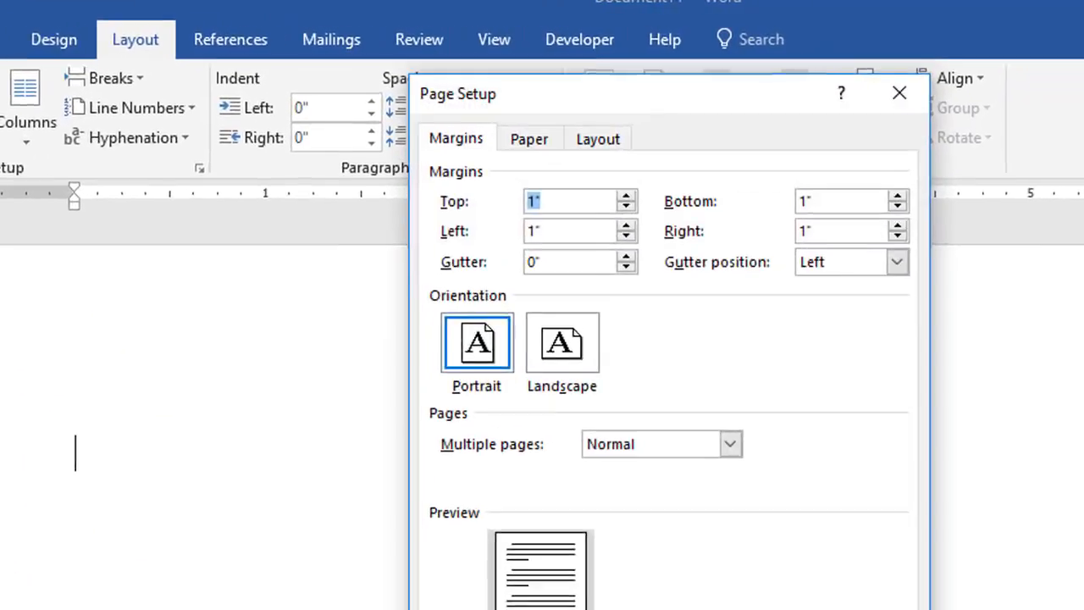
{"action": "left_click", "coordinate": [625, 207]}
{"action": "left_click", "coordinate": [626, 207]}
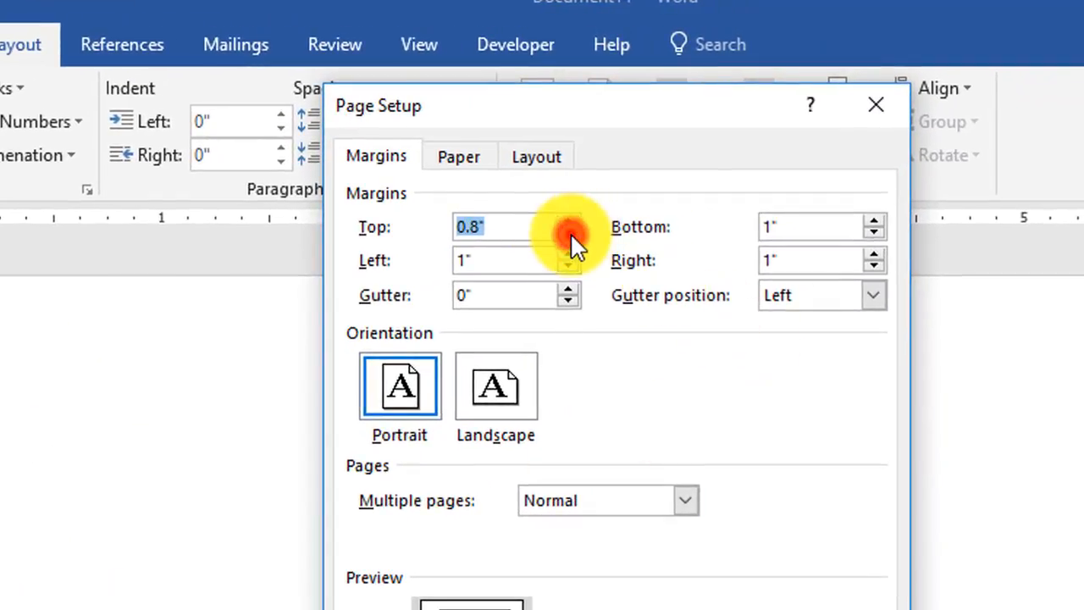
{"action": "left_click", "coordinate": [570, 232]}
{"action": "left_click", "coordinate": [570, 232]}
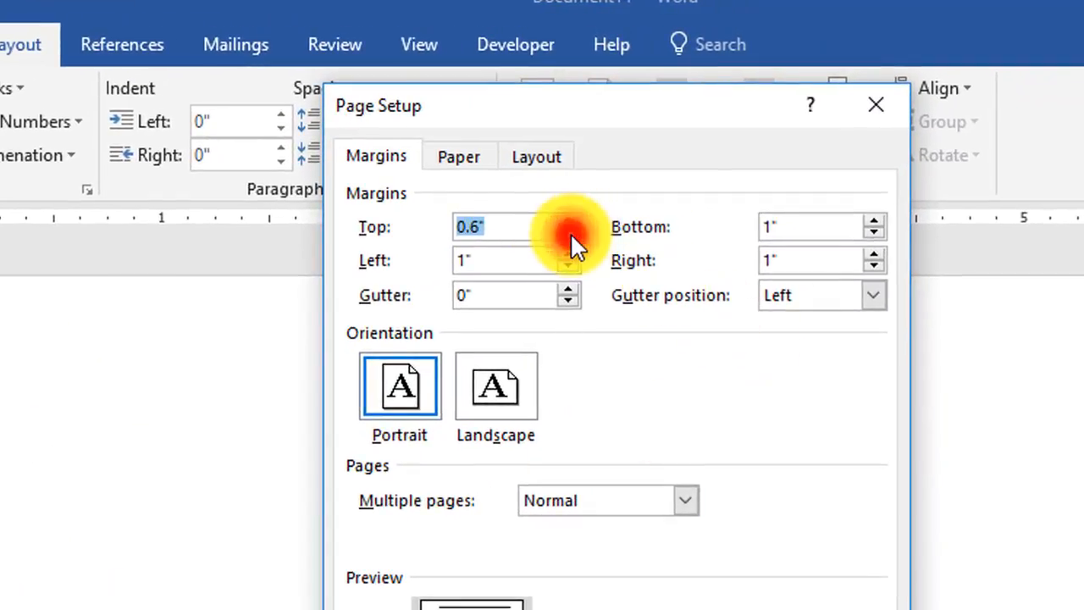
{"action": "left_click", "coordinate": [570, 232]}
{"action": "left_click", "coordinate": [873, 232]}
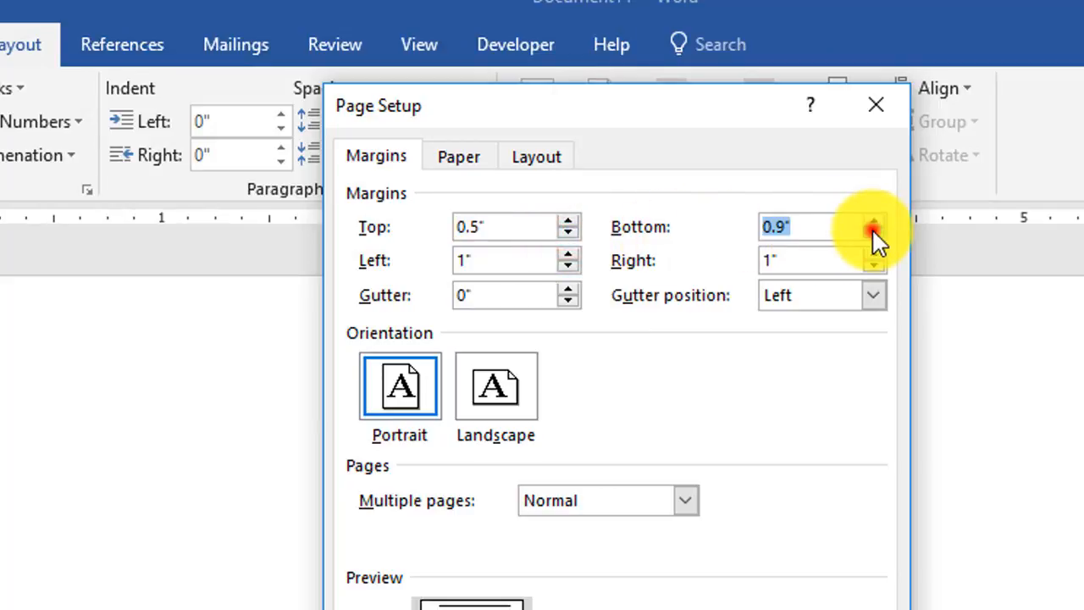
{"action": "left_click", "coordinate": [872, 232]}
{"action": "left_click", "coordinate": [872, 232]}
{"action": "left_click", "coordinate": [872, 232]}
{"action": "left_click", "coordinate": [872, 232]}
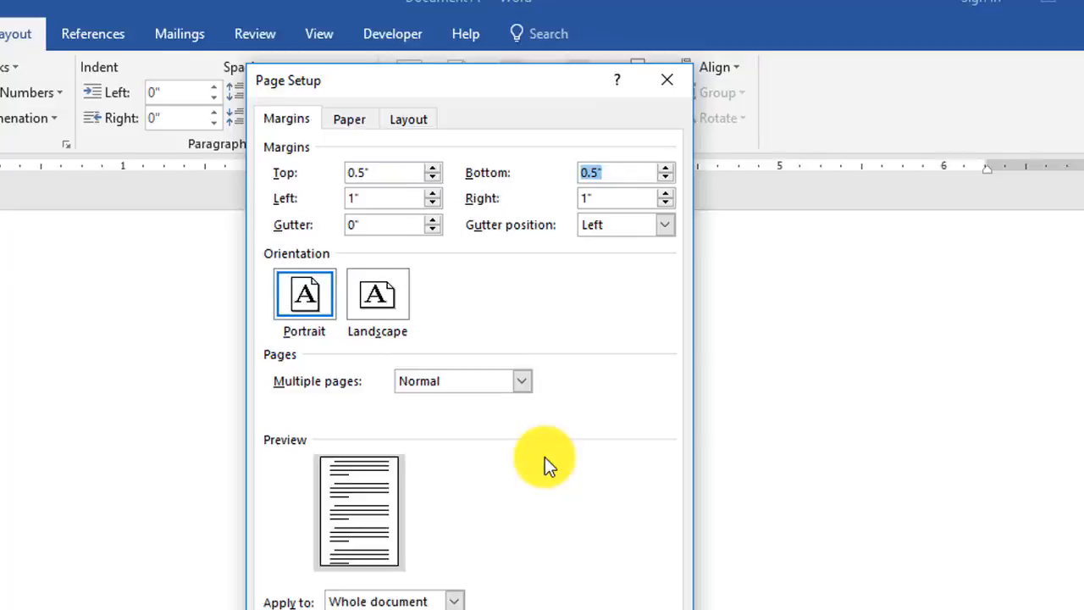
{"action": "left_click", "coordinate": [487, 572]}
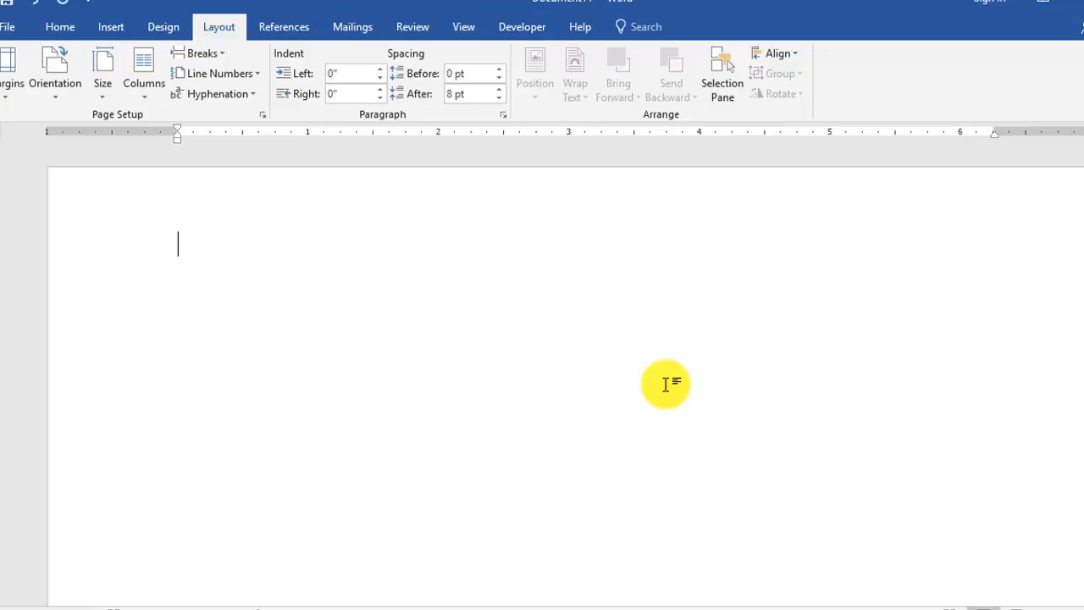
Step: Enter the paper's two heading lines, "Computer Science Practical-9th" and "Paper-i"
{"action": "type", "text": "compute"}
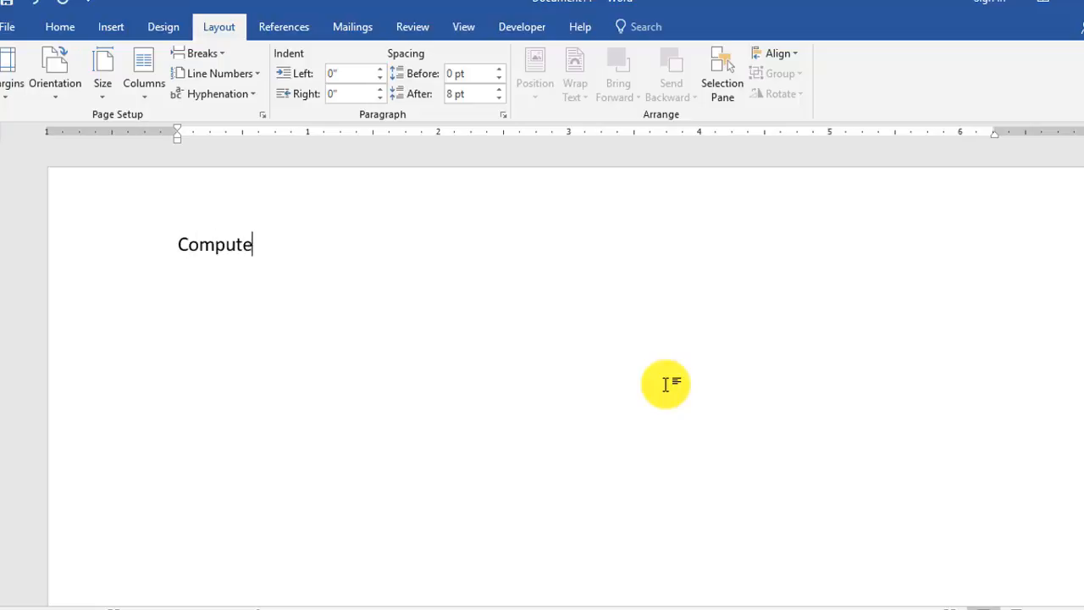
{"action": "type", "text": "r Science"}
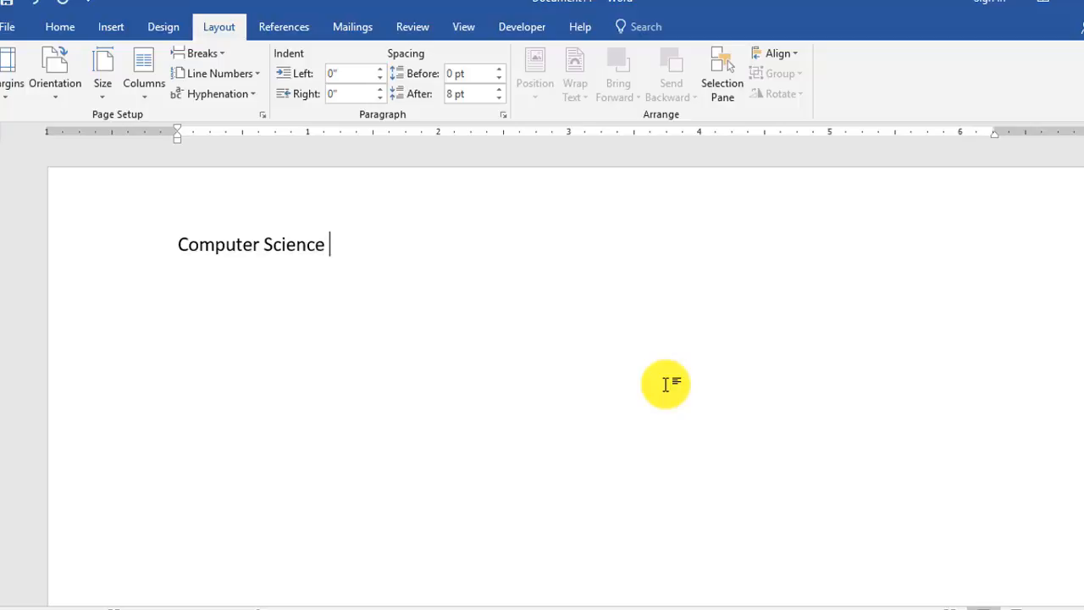
{"action": "type", "text": " Practical"}
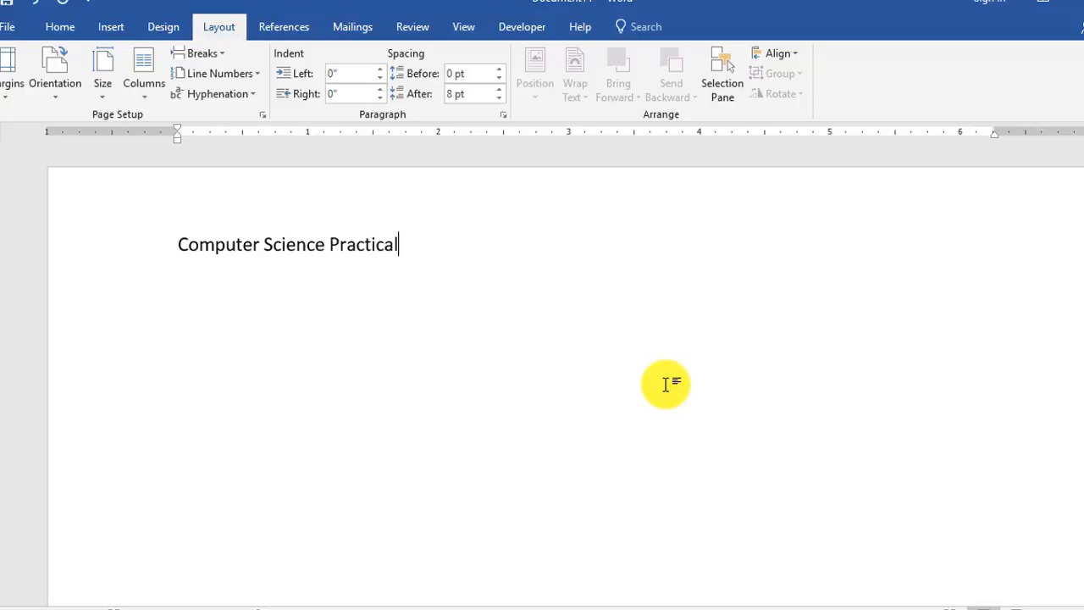
{"action": "type", "text": "-9th"}
{"action": "key", "text": "Return"}
{"action": "type", "text": "Paper-i"}
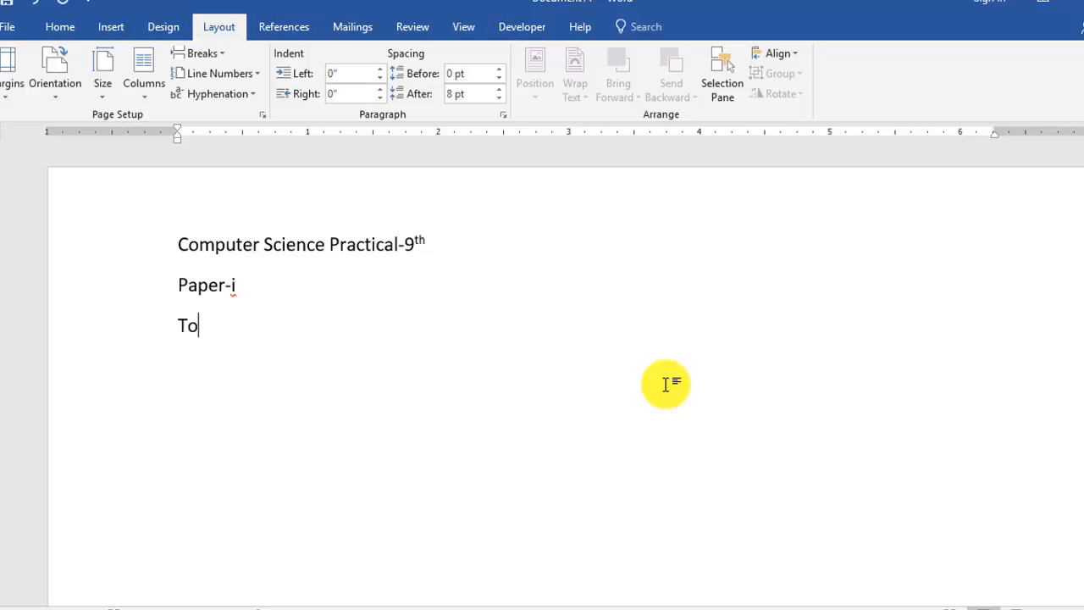
Step: Add the line "Total Time: 2:00 hours" below the headings
{"action": "type", "text": "tal Time"}
{"action": "type", "text": "2:00"}
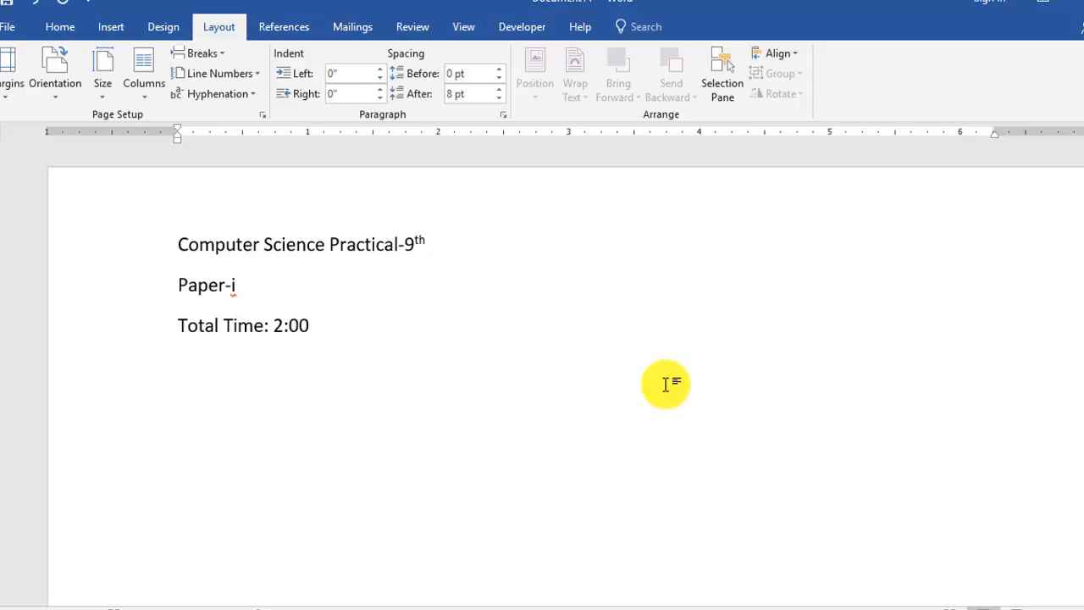
{"action": "type", "text": " hours"}
Step: Add the line "Note :- Attempt All Questions" below the total time, correcting the misspelled words
{"action": "type", "text": "Note"}
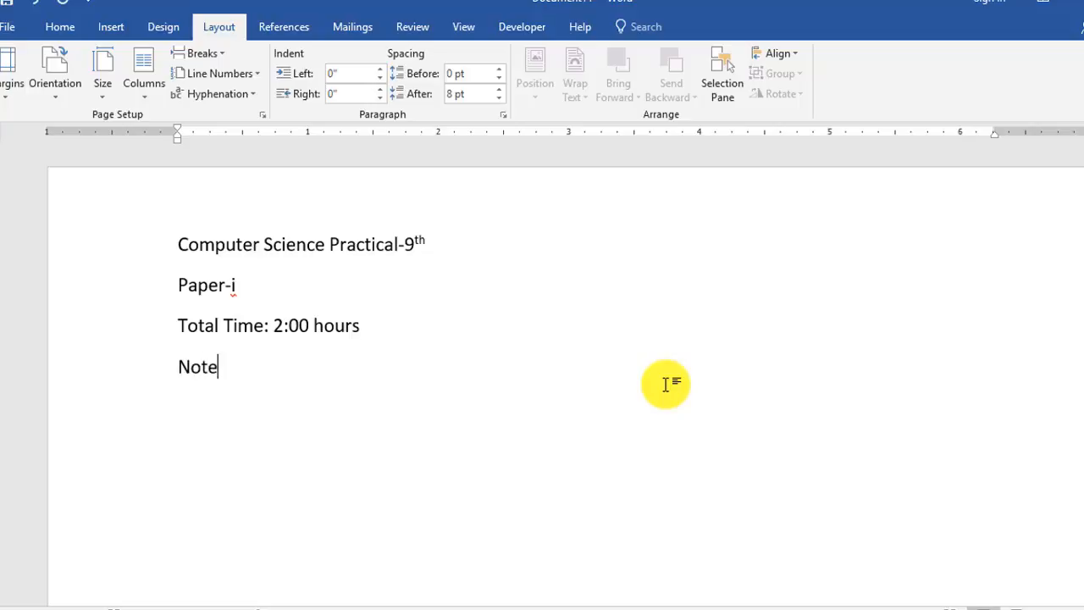
{"action": "type", "text": " :- Ateem"}
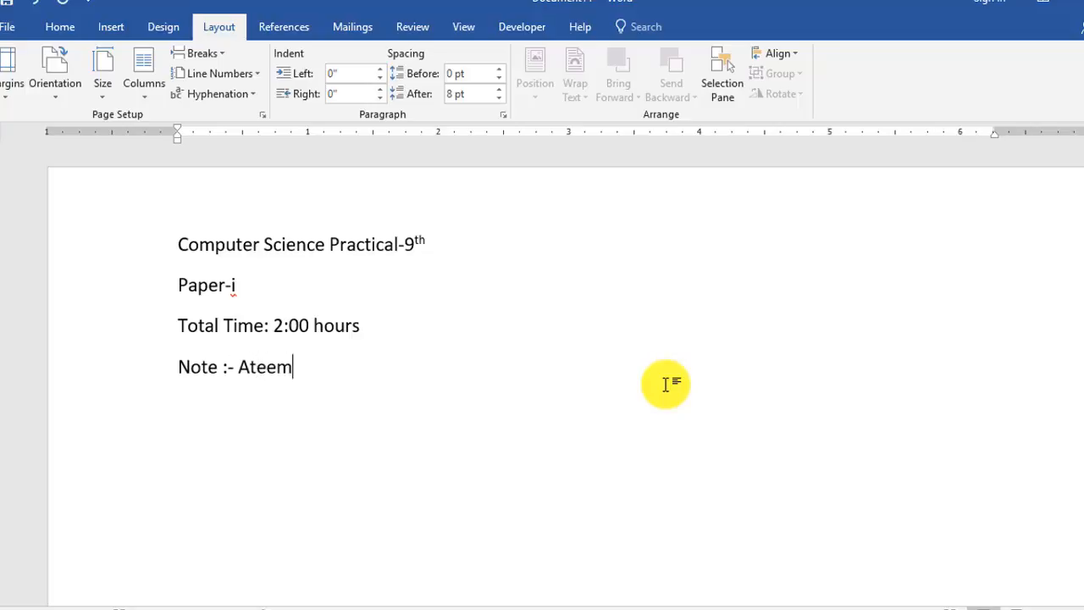
{"action": "type", "text": "pt All Qu"}
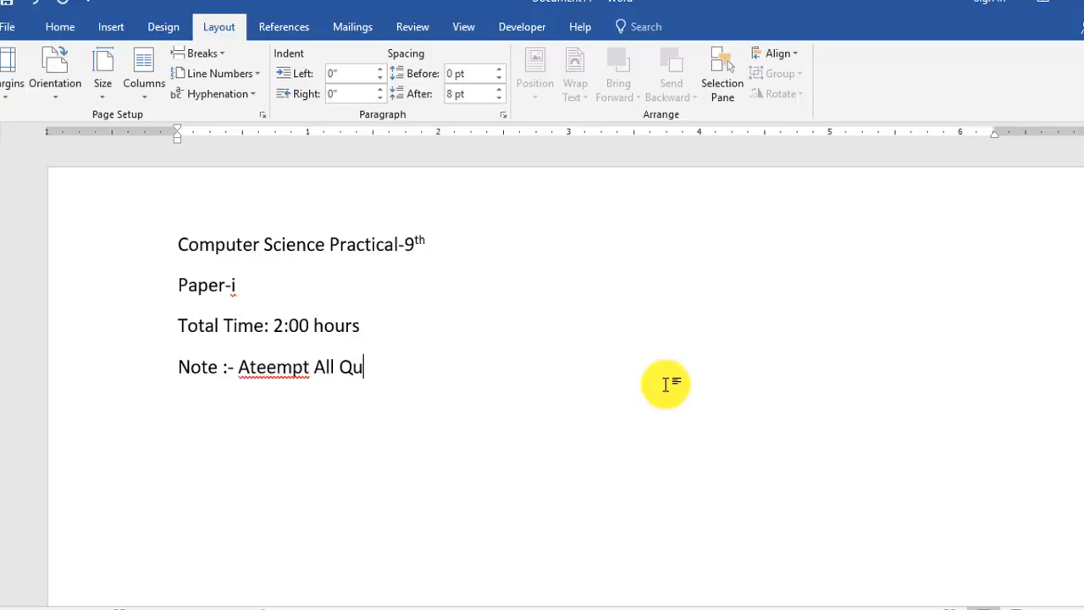
{"action": "type", "text": "esiton"}
{"action": "key", "text": "BackSpace"}
{"action": "key", "text": "BackSpace"}
{"action": "key", "text": "BackSpace"}
{"action": "key", "text": "BackSpace"}
{"action": "type", "text": "tion"}
{"action": "right_click", "coordinate": [311, 367]}
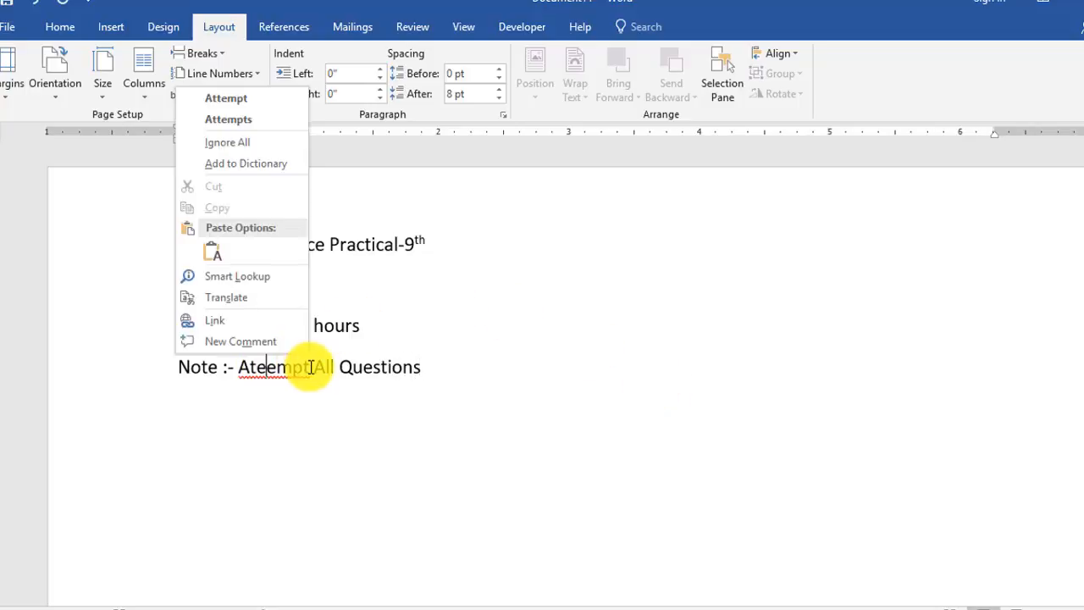
{"action": "left_click", "coordinate": [239, 102]}
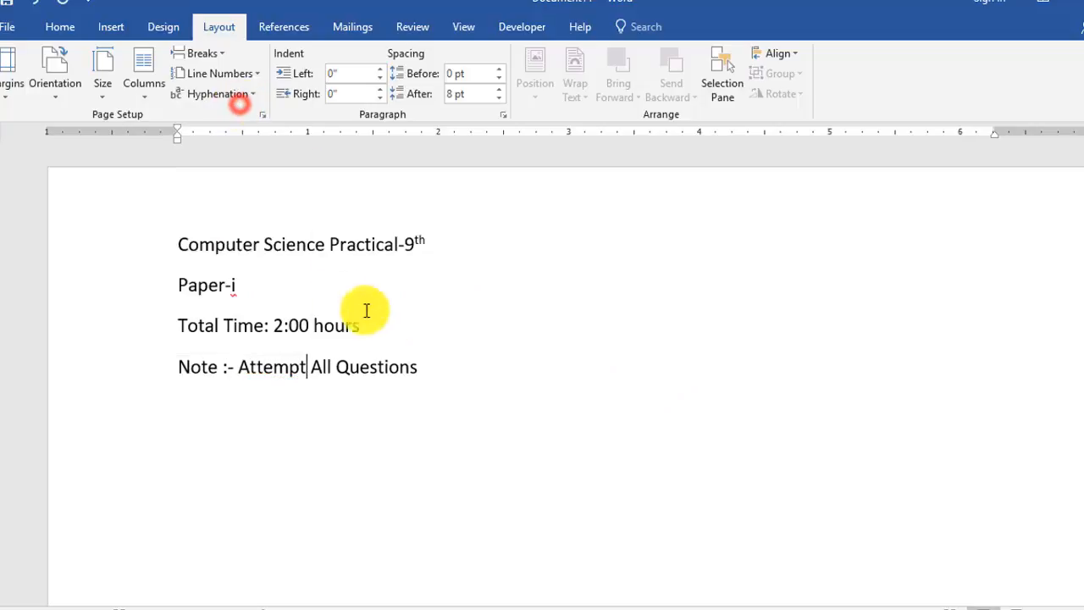
Step: Center the two heading lines and make them bold at font size 14
{"action": "left_click", "coordinate": [176, 240]}
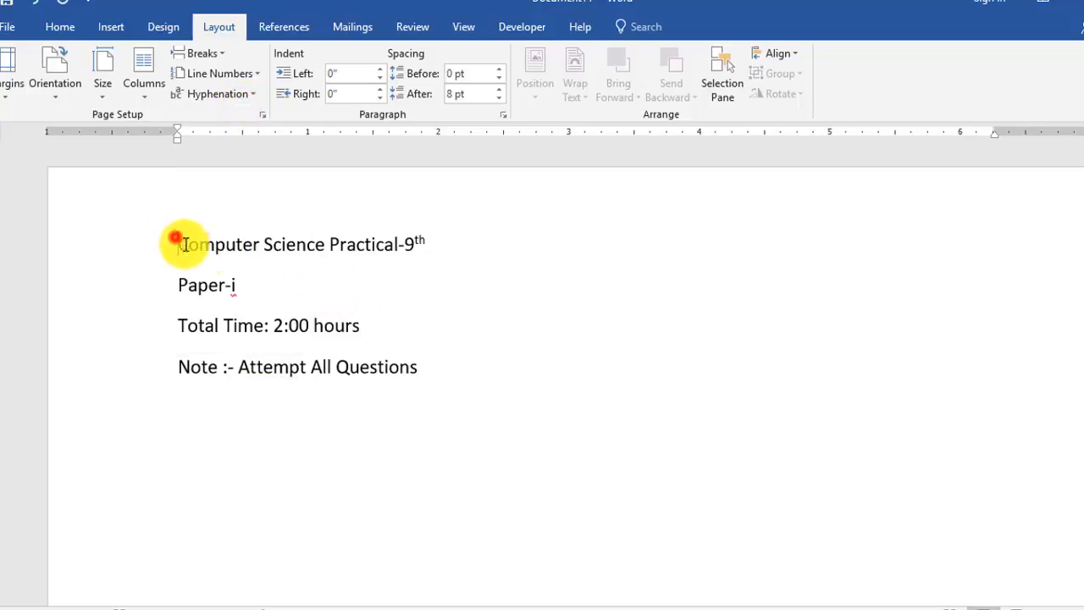
{"action": "left_click_drag", "start_coordinate": [176, 241], "coordinate": [283, 271]}
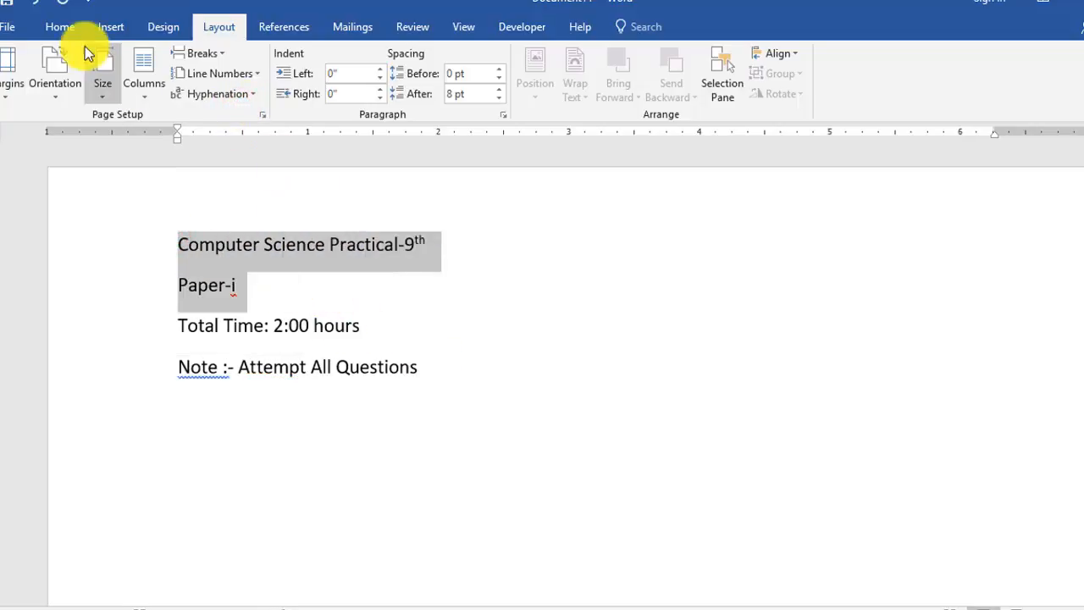
{"action": "left_click", "coordinate": [67, 29]}
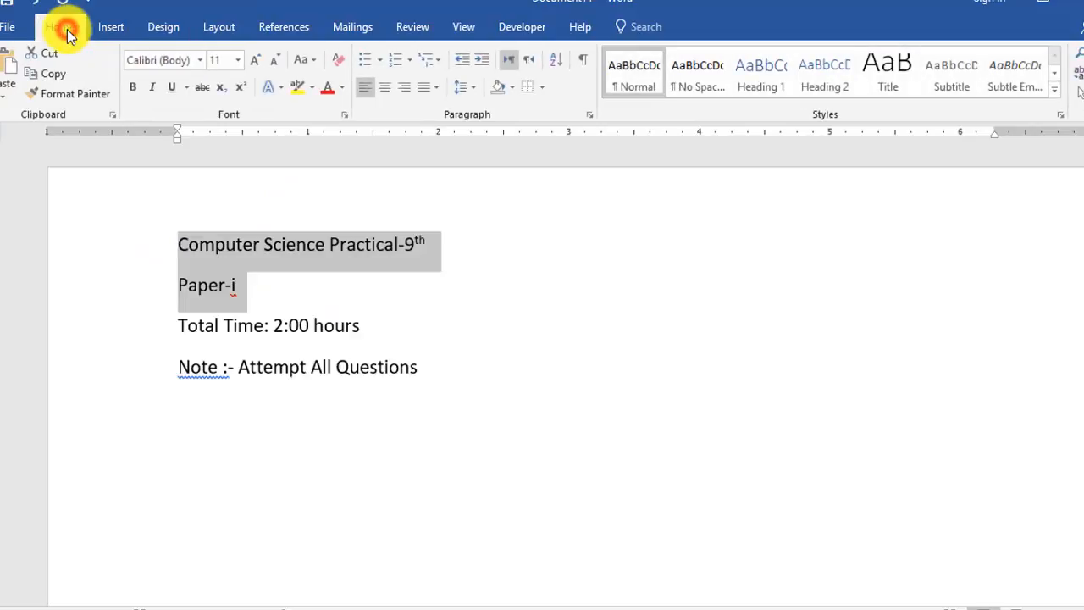
{"action": "left_click", "coordinate": [386, 89]}
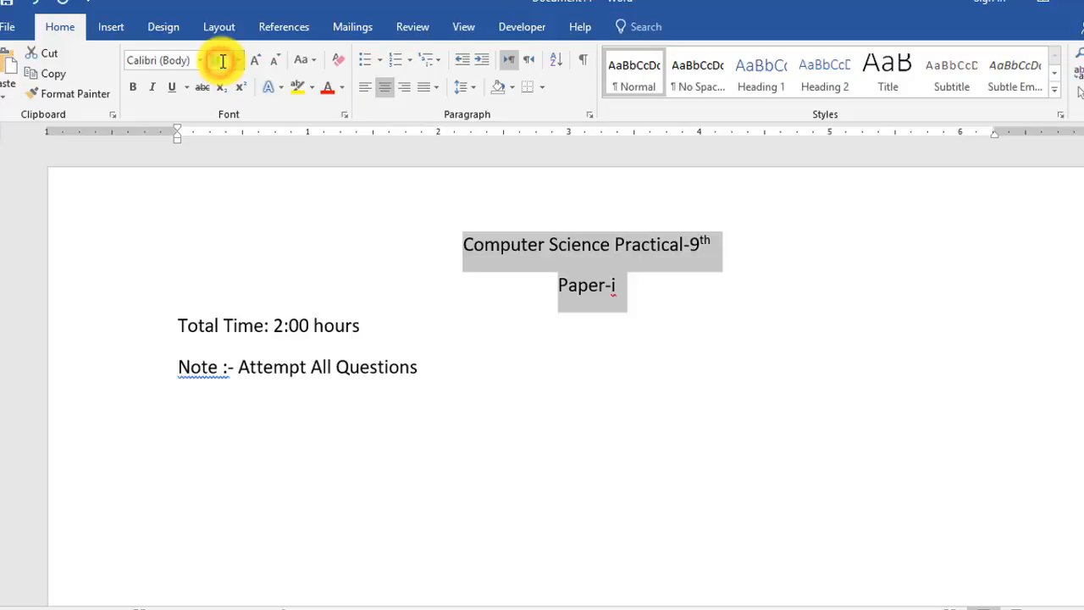
{"action": "key", "text": "Return"}
{"action": "left_click", "coordinate": [134, 88]}
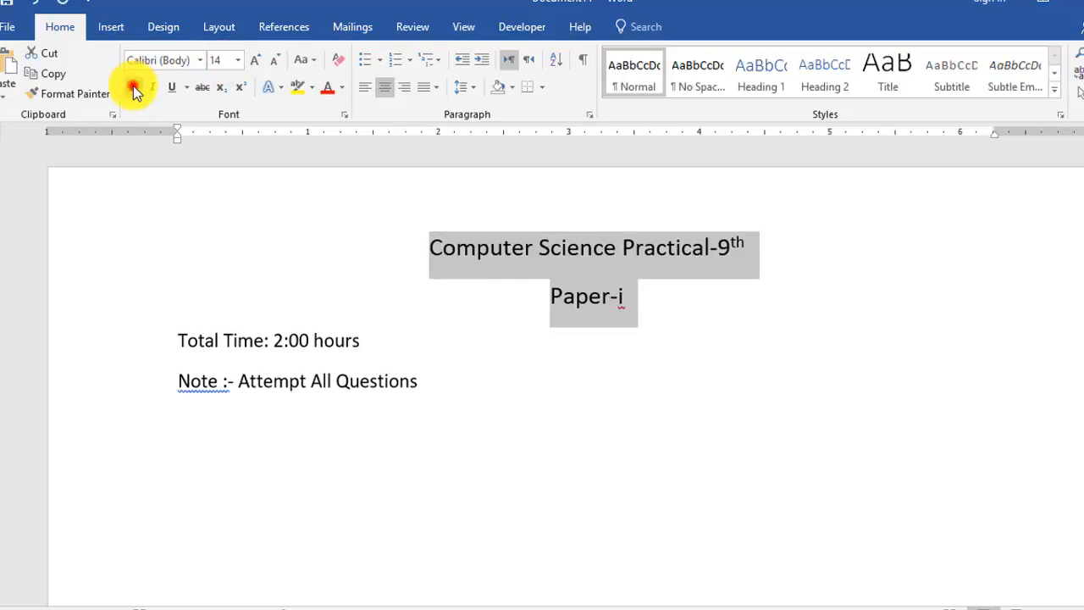
Step: Change the font of the two heading lines to Times New Roman
{"action": "left_click", "coordinate": [148, 60]}
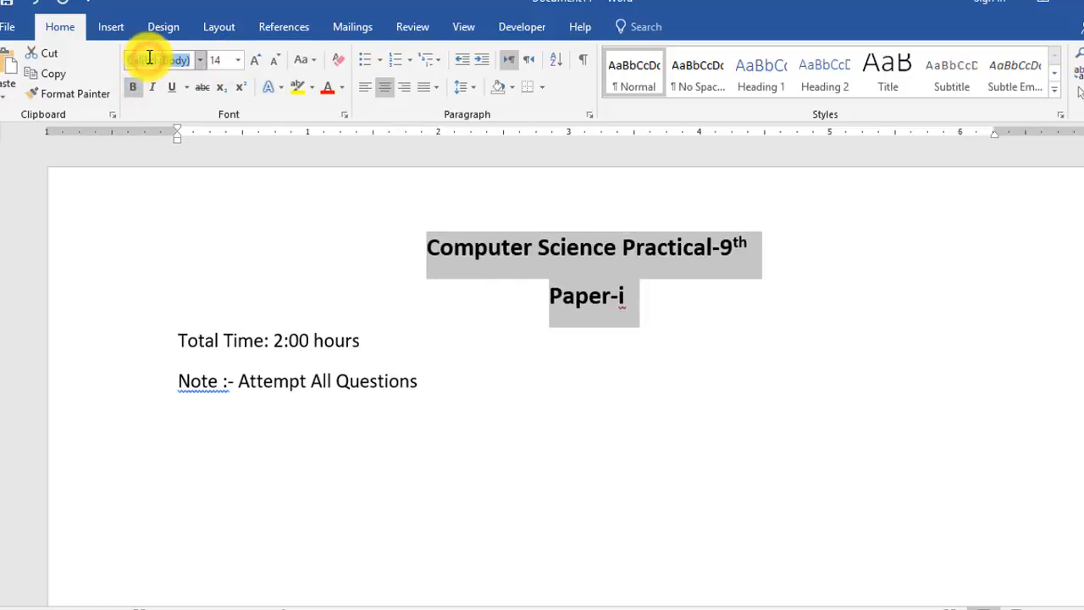
{"action": "type", "text": "Tm"}
{"action": "type", "text": "imes New Ro"}
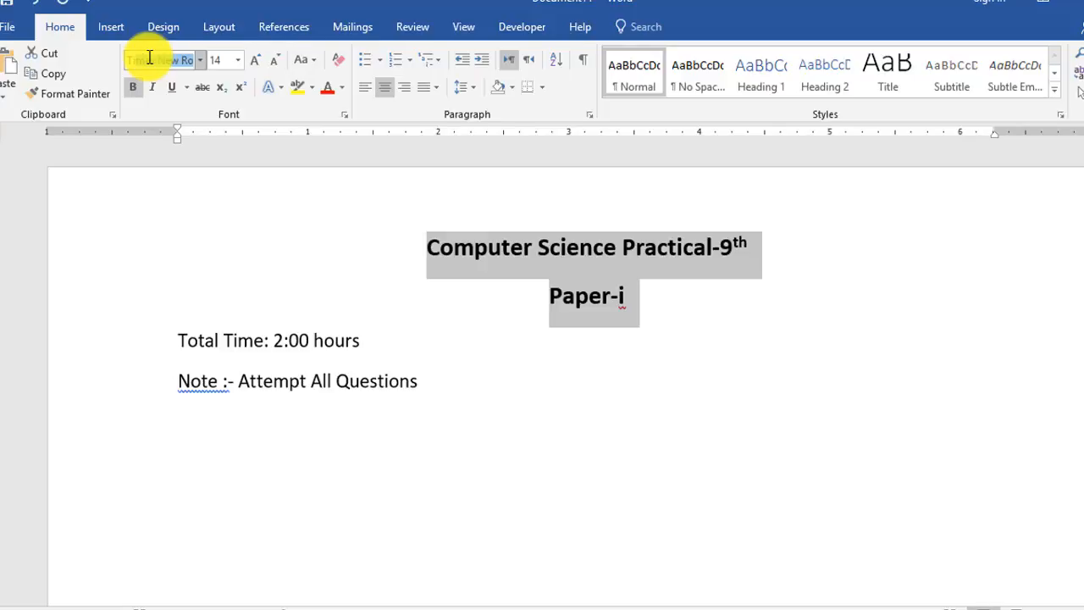
{"action": "key", "text": "Return"}
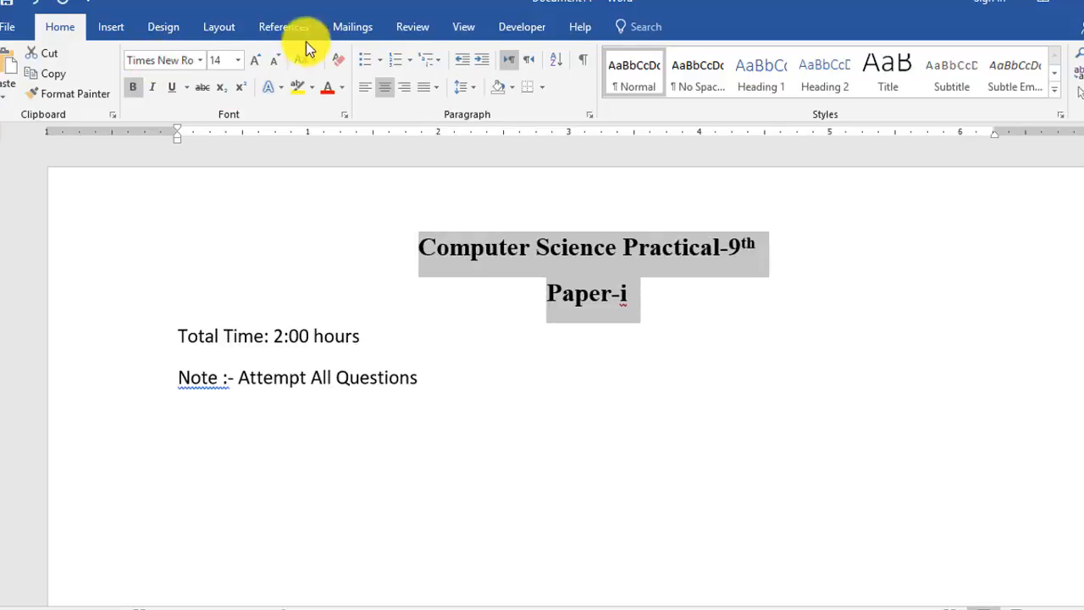
Step: Reduce the spacing after the two heading paragraphs to 0 pt and deselect them
{"action": "left_click", "coordinate": [215, 28]}
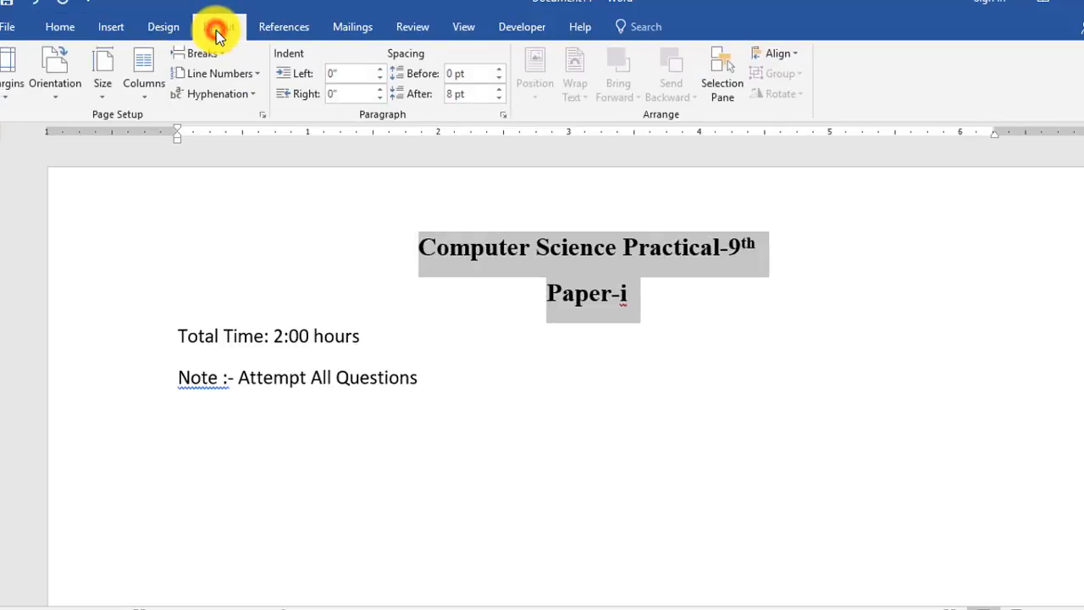
{"action": "left_click", "coordinate": [499, 100]}
{"action": "left_click", "coordinate": [501, 101]}
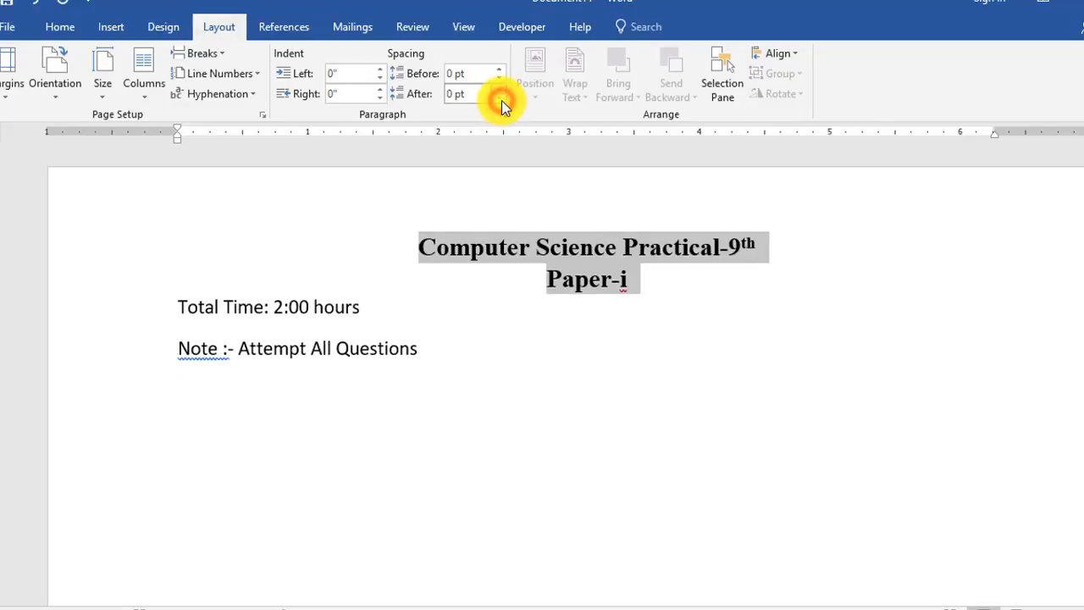
{"action": "left_click", "coordinate": [549, 309]}
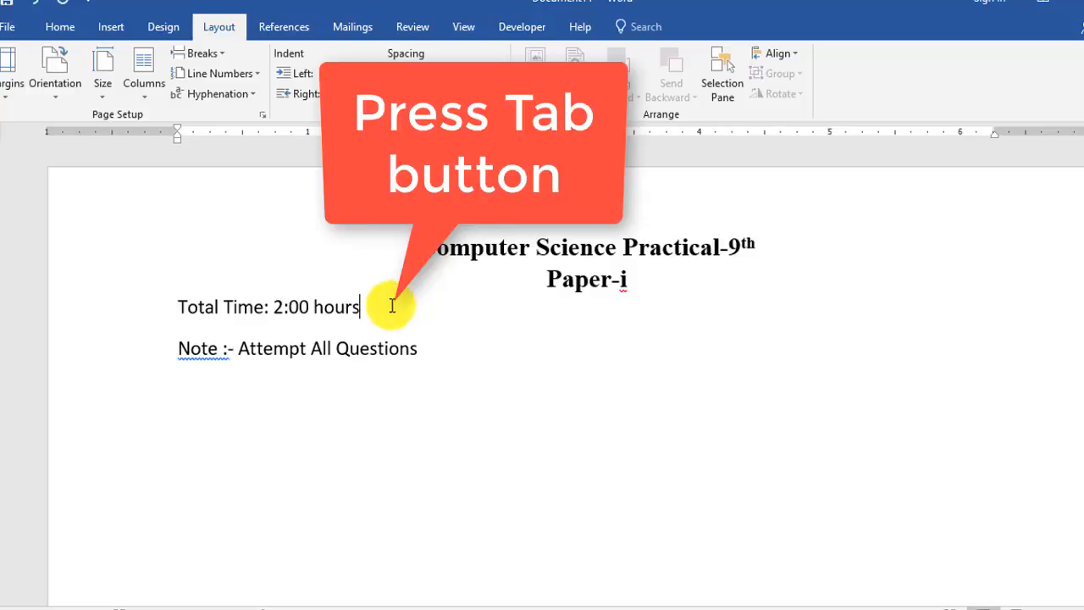
Step: Add "max marks: 20" after the total time, separated from it by a run of tab spacing
{"action": "key", "text": "Tab"}
{"action": "key", "text": "Tab"}
{"action": "key", "text": "Tab"}
{"action": "key", "text": "Tab"}
{"action": "key", "text": "Tab"}
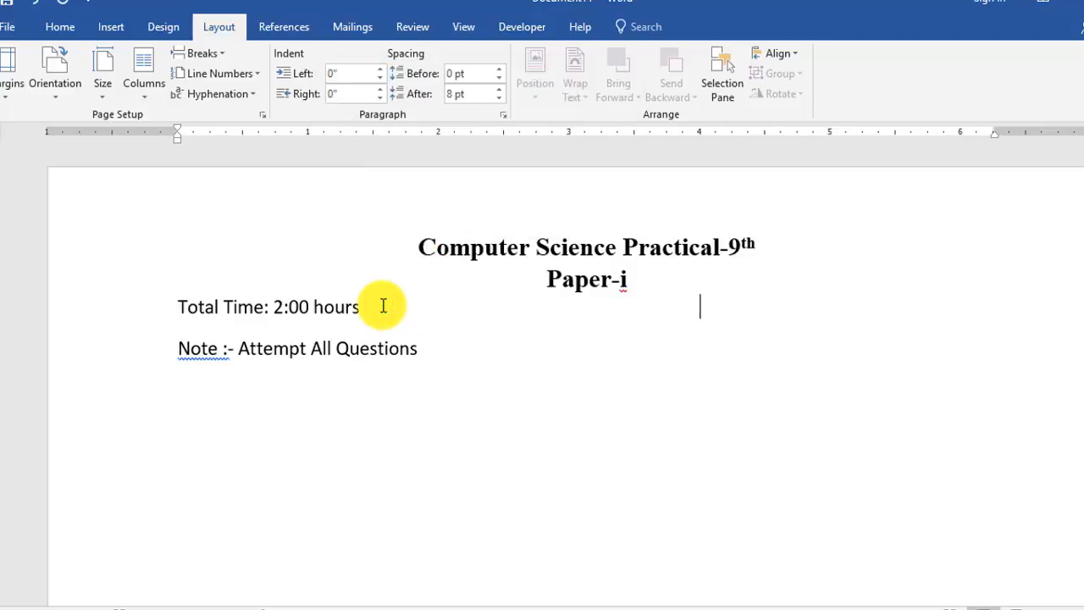
{"action": "key", "text": "Tab"}
{"action": "type", "text": "max"}
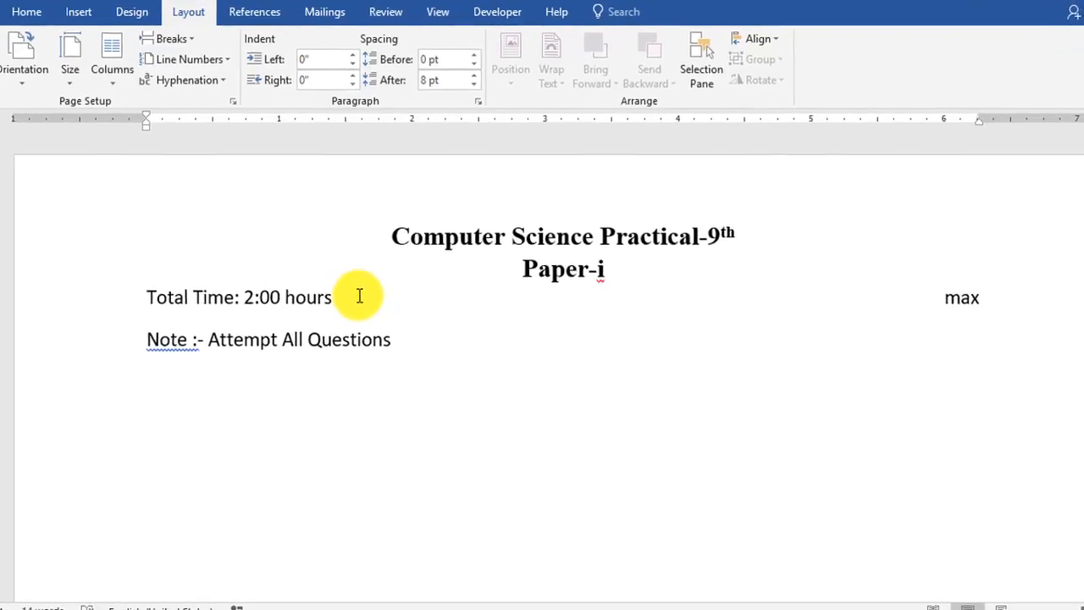
{"action": "type", "text": " marks"}
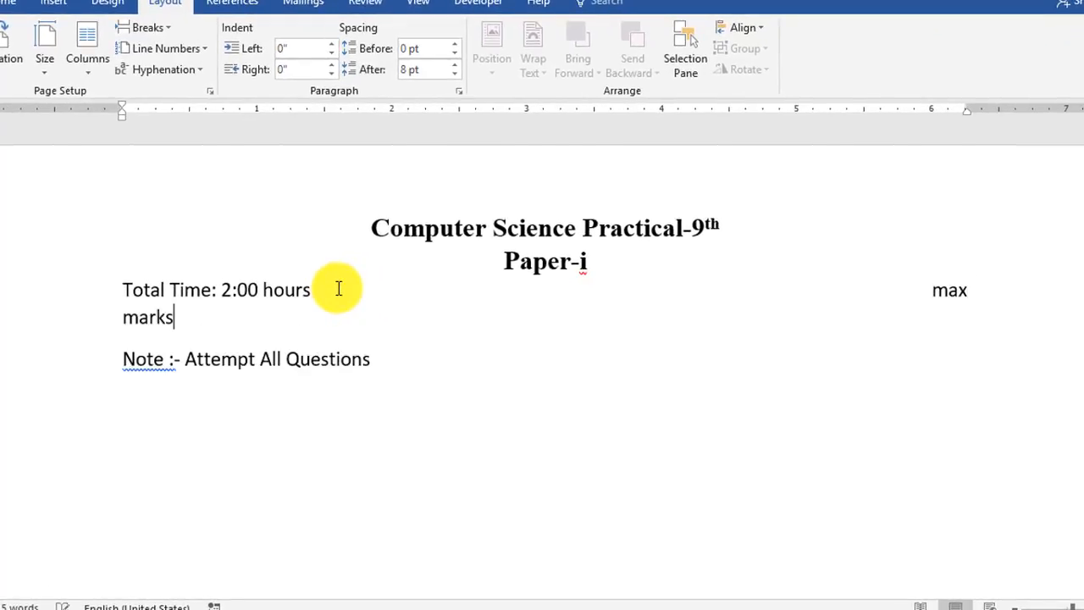
{"action": "type", "text": ": 20"}
Step: Remove excess tab spacing before "max marks: 20" so it fits on the same line as the total time
{"action": "left_click", "coordinate": [787, 288]}
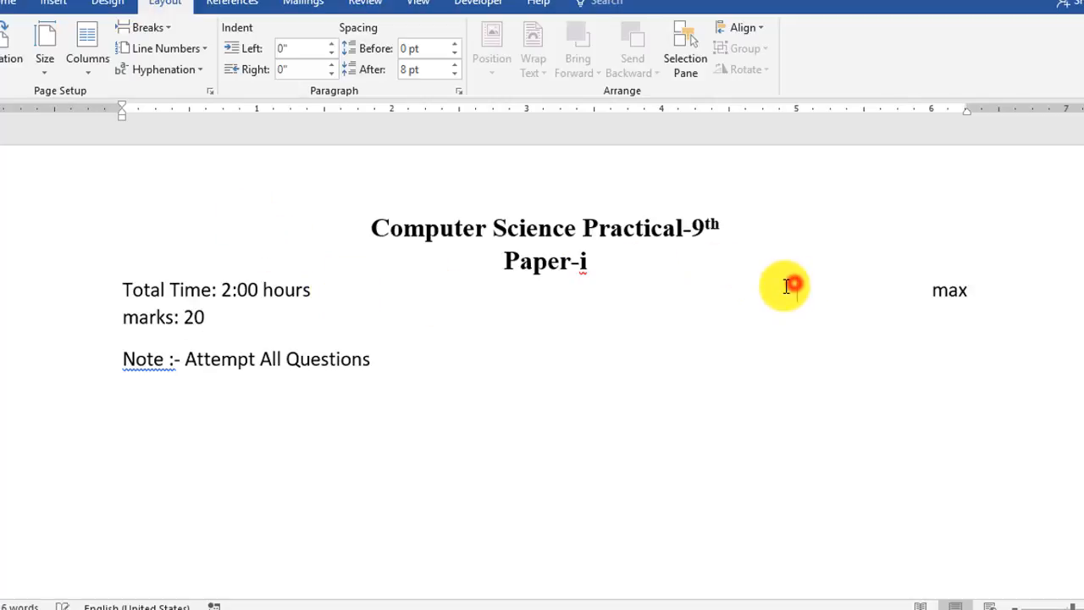
{"action": "key", "text": "BackSpace"}
{"action": "key", "text": "BackSpace"}
{"action": "key", "text": "BackSpace"}
{"action": "key", "text": "BackSpace"}
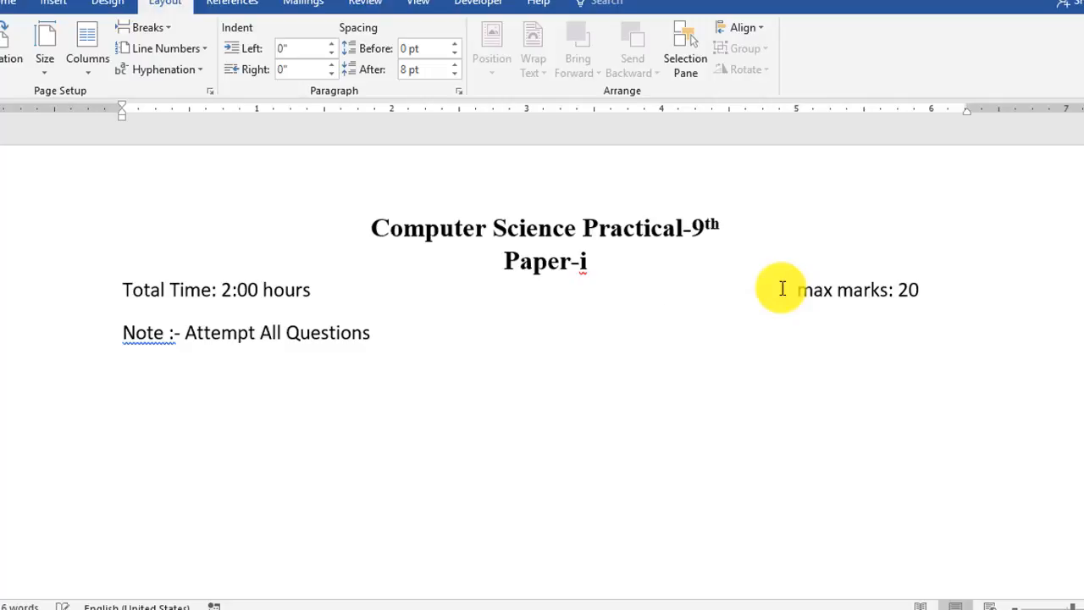
Step: Insert a full-width horizontal line below the "Paper-i" heading by converting a row of underscores into a border
{"action": "left_click", "coordinate": [609, 266]}
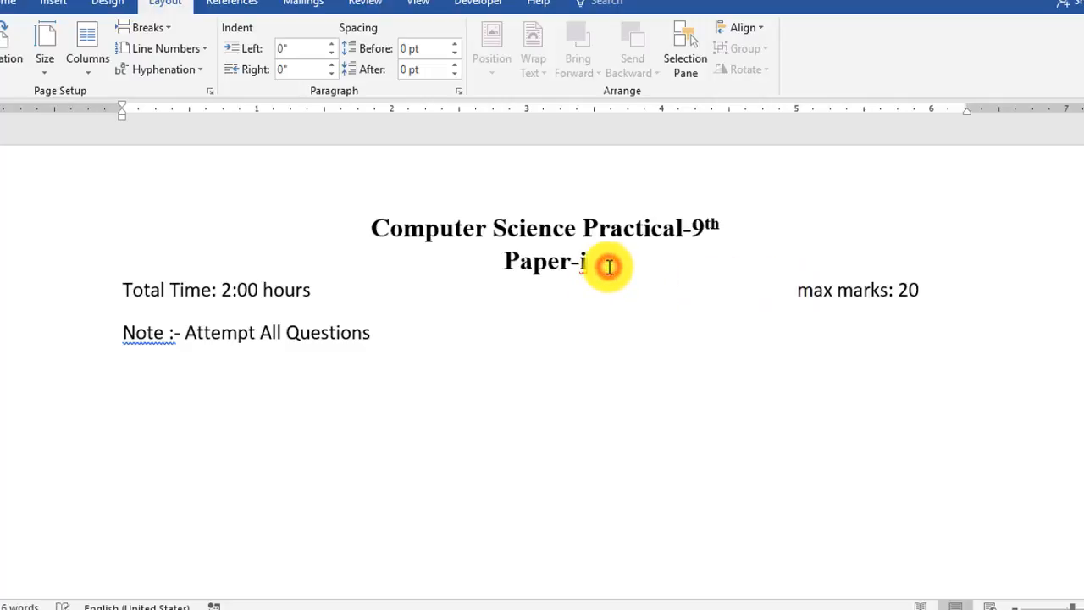
{"action": "key", "text": "Return"}
{"action": "type", "text": "____"}
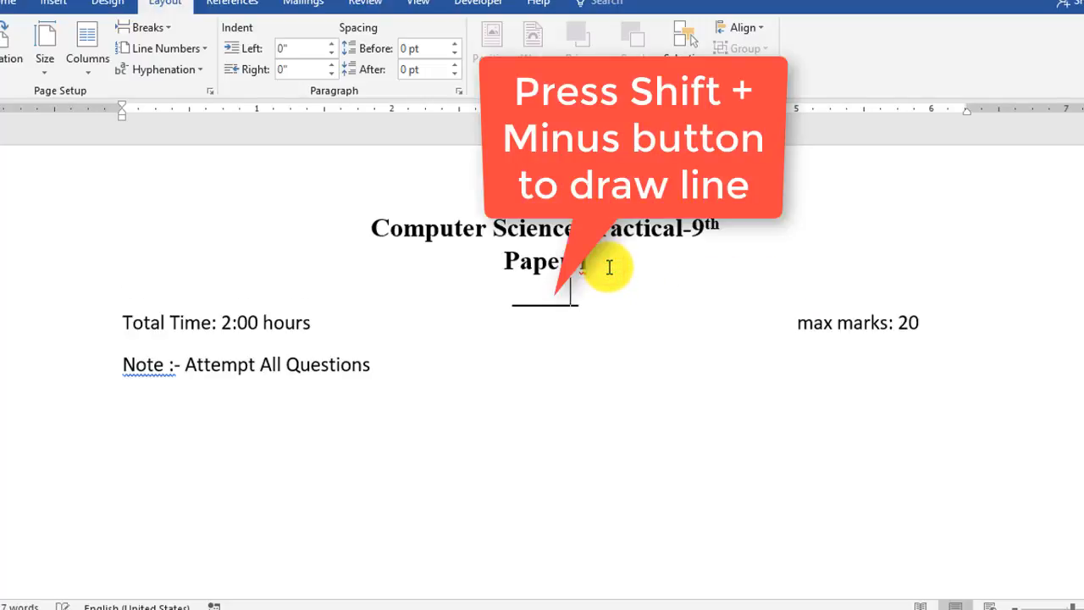
{"action": "type", "text": "__________________________________________________________"}
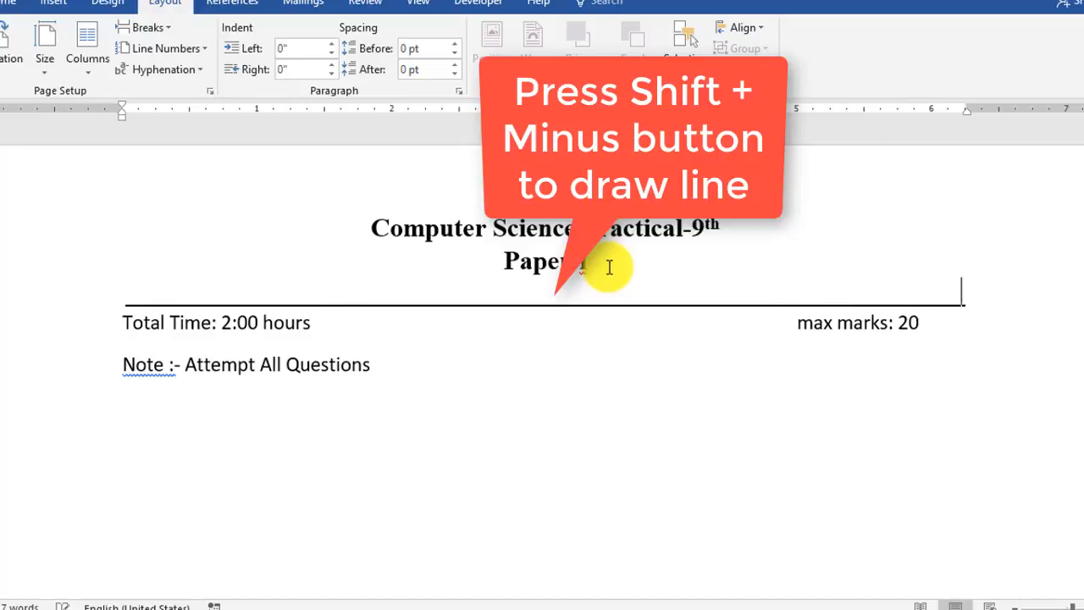
{"action": "key", "text": "Return"}
{"action": "key", "text": "BackSpace"}
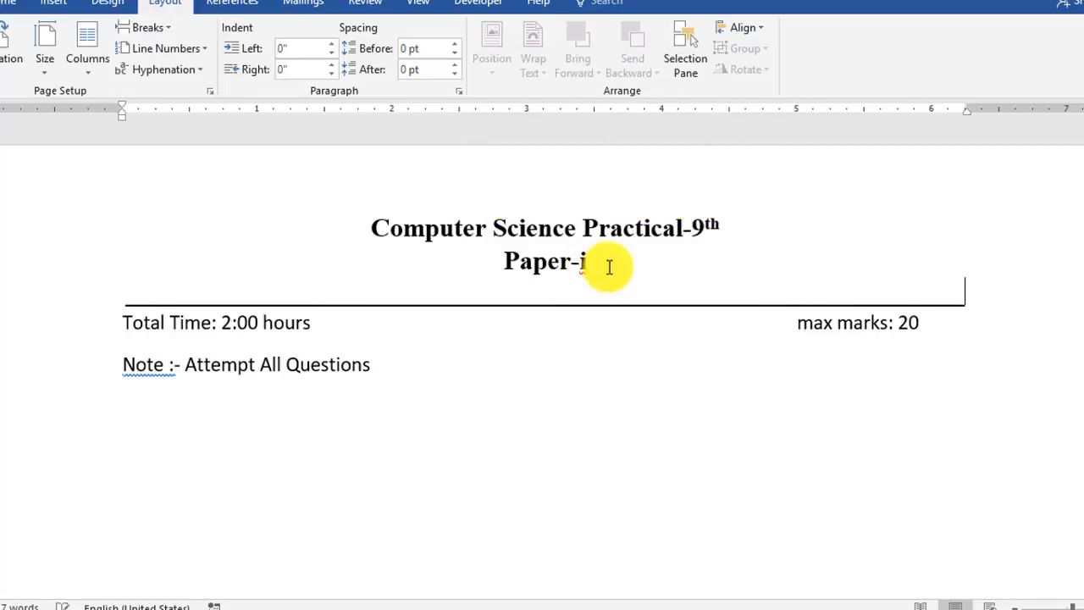
{"action": "key", "text": "Return"}
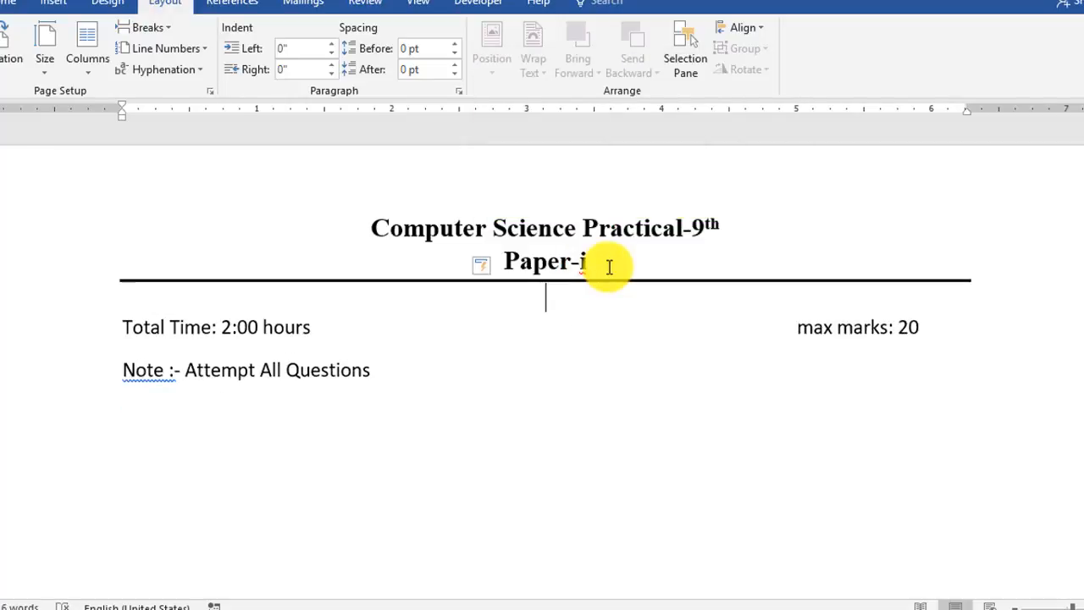
Step: Remove the empty paragraph between the horizontal line and the total time line
{"action": "left_click", "coordinate": [247, 302]}
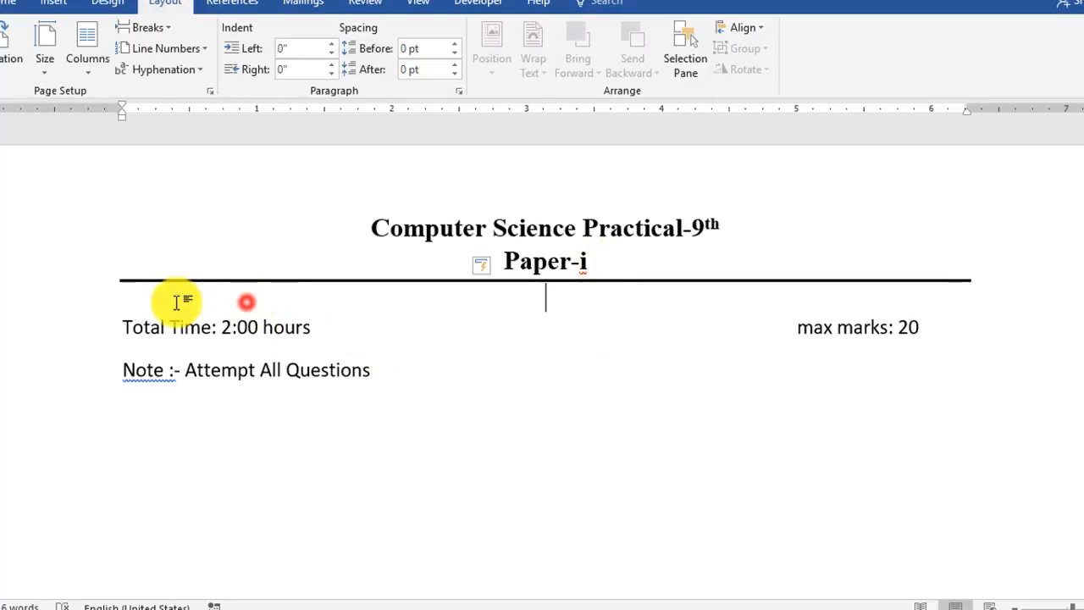
{"action": "left_click", "coordinate": [118, 319]}
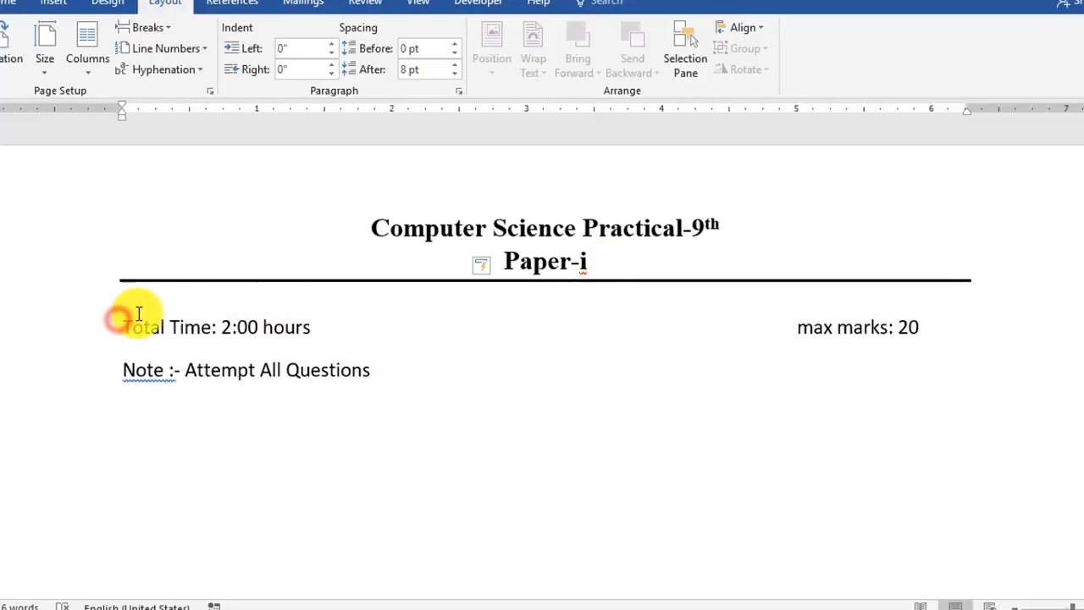
{"action": "key", "text": "BackSpace"}
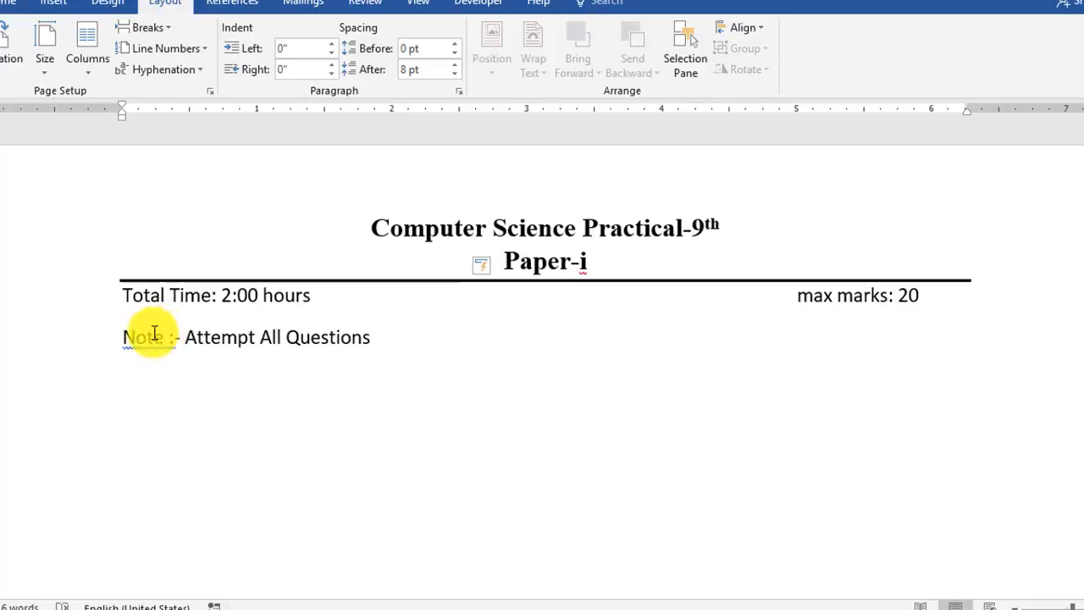
Step: Make the line "Note :- Attempt All Questions" bold and deselect it
{"action": "left_click_drag", "start_coordinate": [117, 337], "coordinate": [415, 346]}
{"action": "key", "text": "ctrl+b"}
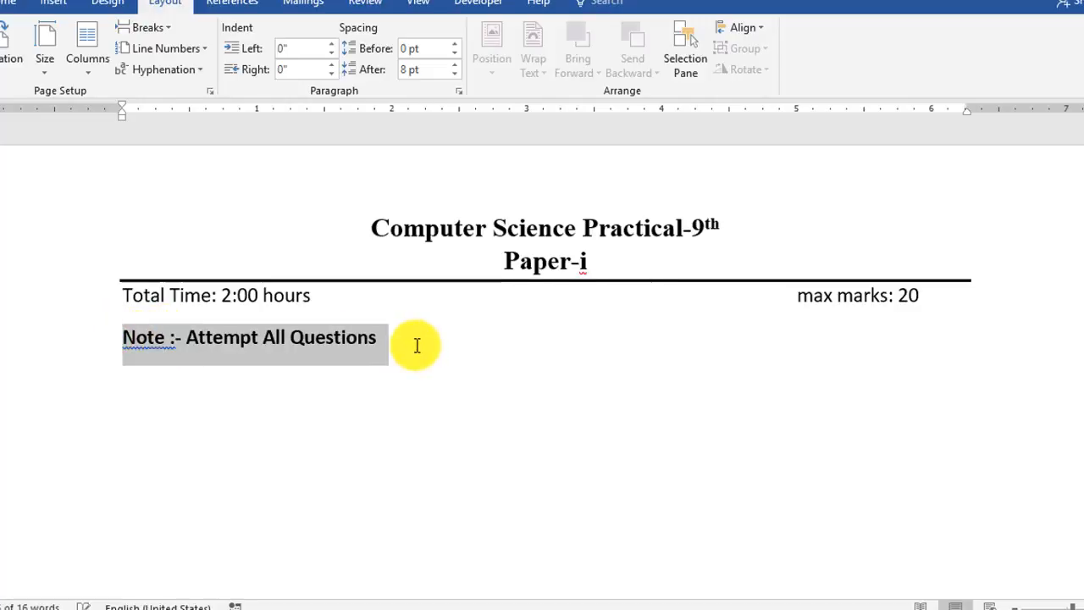
{"action": "left_click", "coordinate": [411, 345]}
Step: Add question "Q. 1." below the note with the tabbed text "What Do You Know about a Spread Sheet?"
{"action": "key", "text": "Return"}
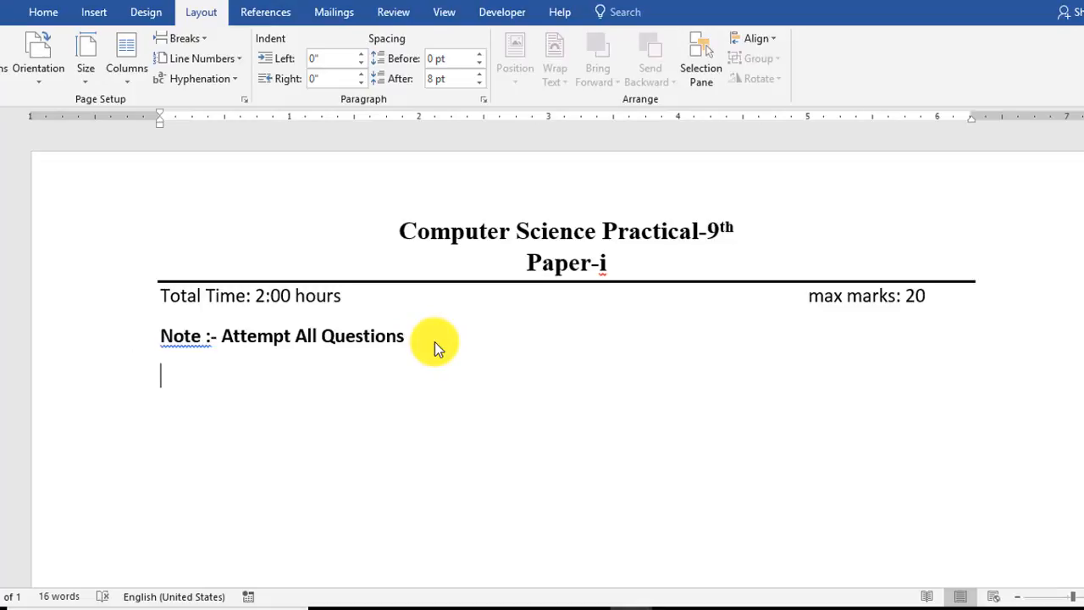
{"action": "type", "text": "Q. 1."}
{"action": "key", "text": "Tab"}
{"action": "type", "text": "Wha"}
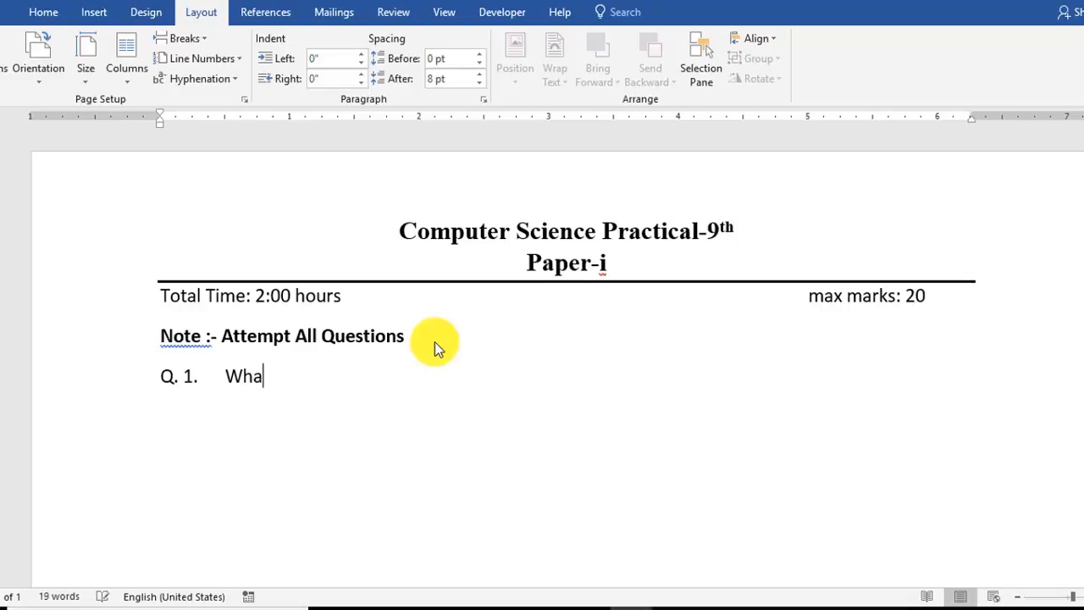
{"action": "type", "text": "t Do You Know about"}
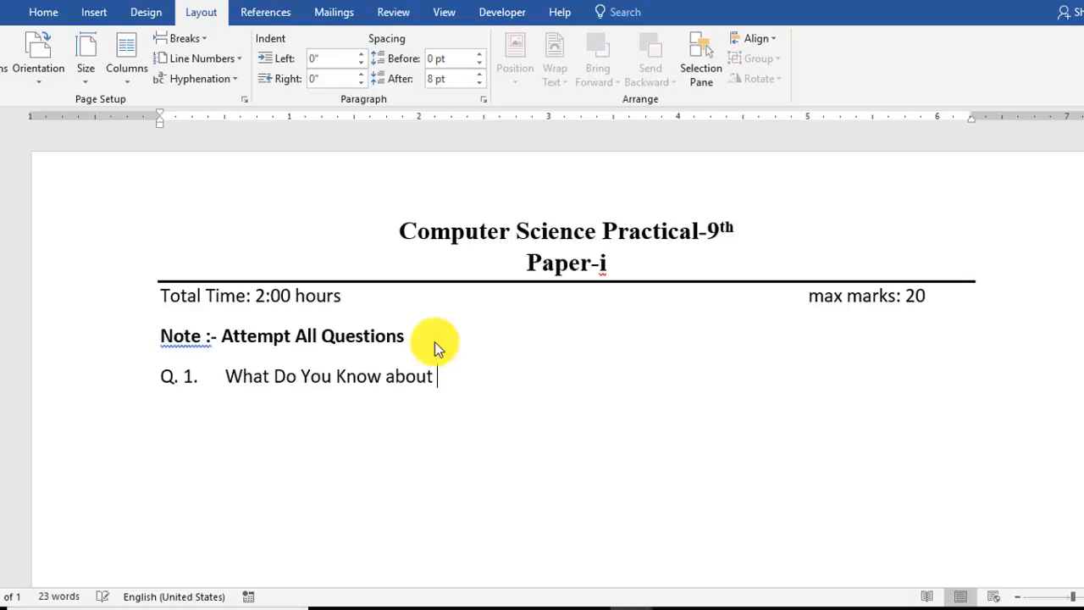
{"action": "type", "text": " a Sp"}
{"action": "type", "text": "er"}
{"action": "key", "text": "BackSpace"}
{"action": "key", "text": "BackSpace"}
{"action": "type", "text": "re"}
{"action": "key", "text": "BackSpace"}
{"action": "key", "text": "BackSpace"}
{"action": "type", "text": "d Sheet?"}
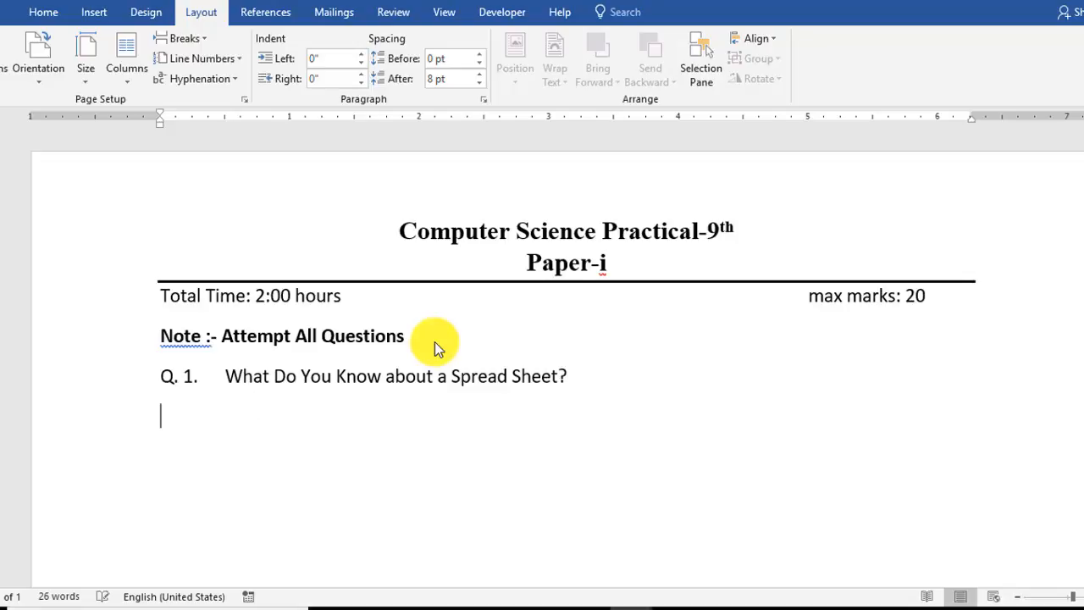
Step: Add question "Q. 2." on a new line with the tabbed text "Write steps for the following:"
{"action": "key", "text": "Return"}
{"action": "type", "text": "Q. 2."}
{"action": "key", "text": "Tab"}
{"action": "type", "text": "Write ste"}
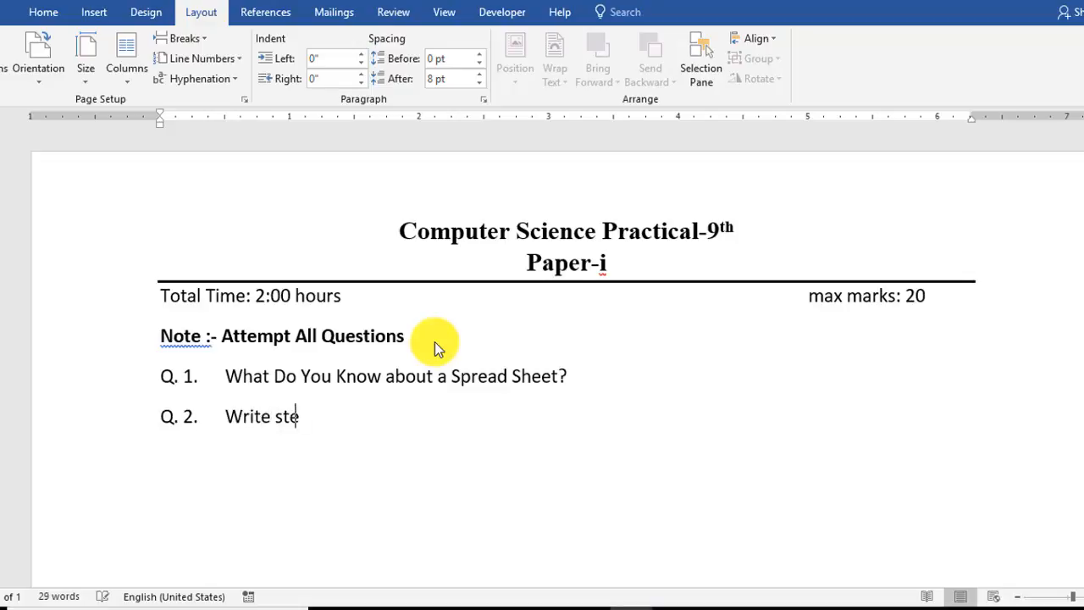
{"action": "type", "text": "ps for the follo"}
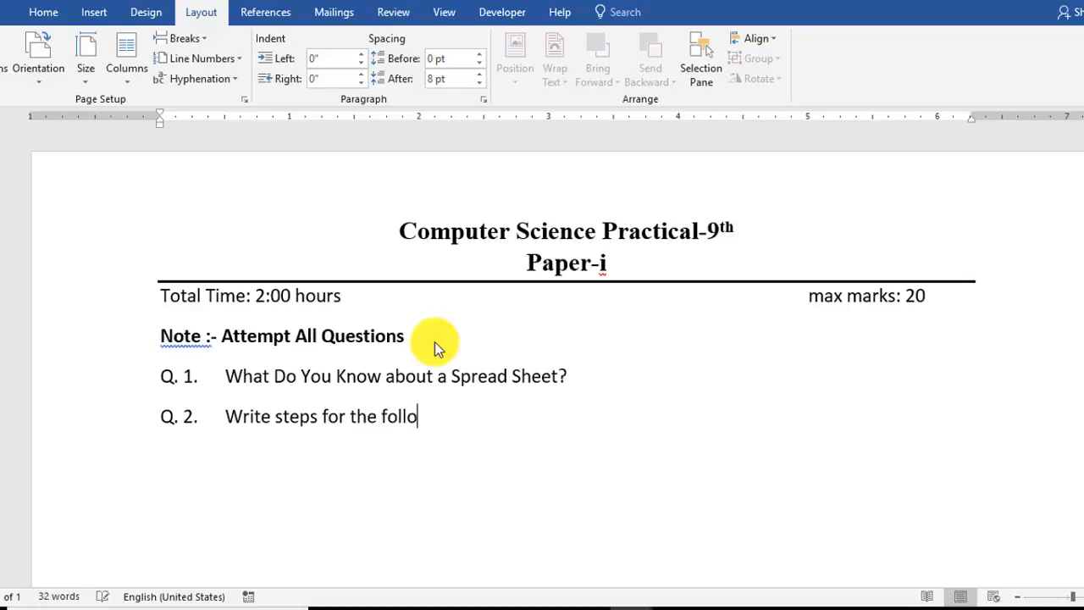
{"action": "type", "text": "wing:"}
Step: Start an indented lowercase Roman numeral list below question 2 with the item "Create a new work book."
{"action": "key", "text": "Return"}
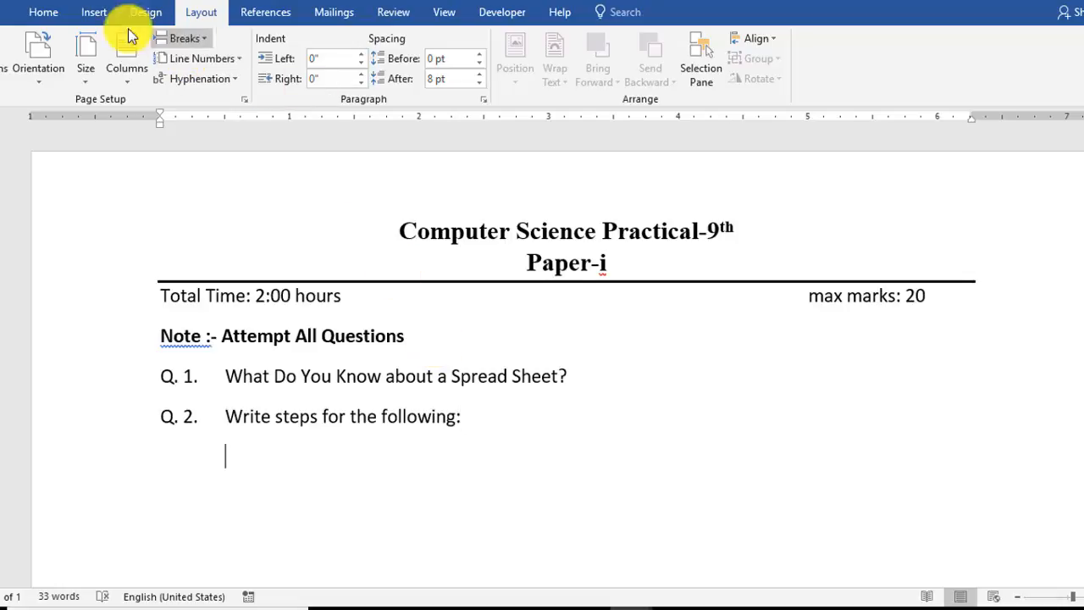
{"action": "left_click", "coordinate": [42, 12]}
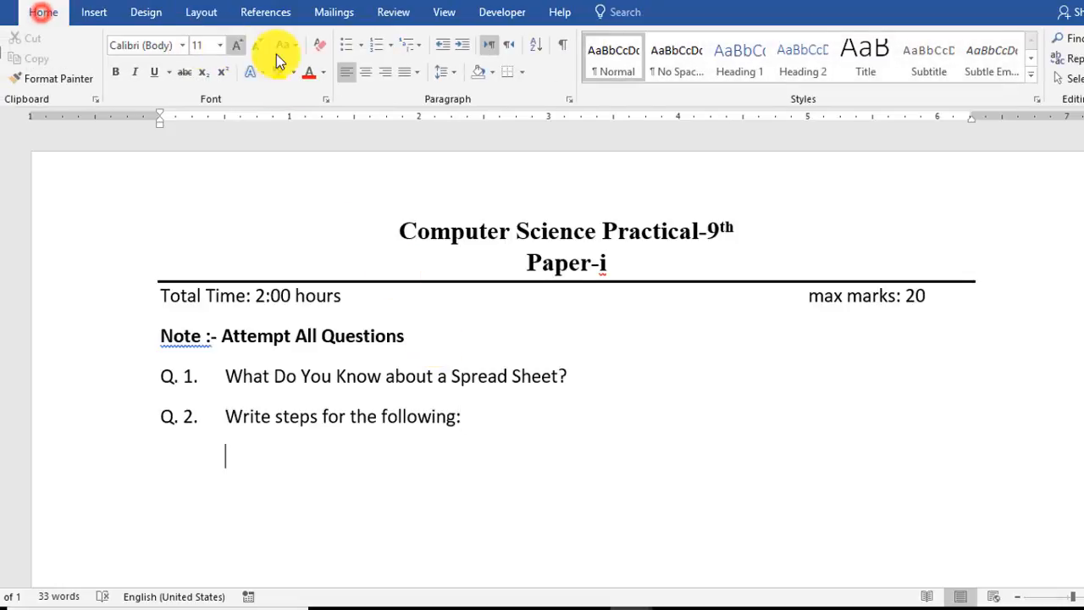
{"action": "left_click", "coordinate": [389, 45]}
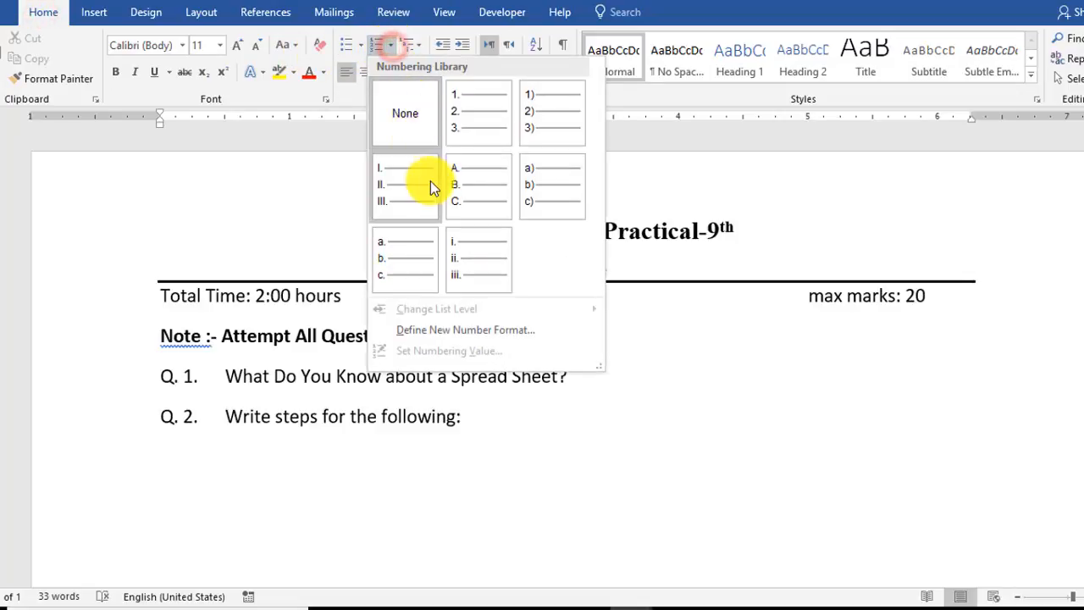
{"action": "left_click", "coordinate": [468, 241]}
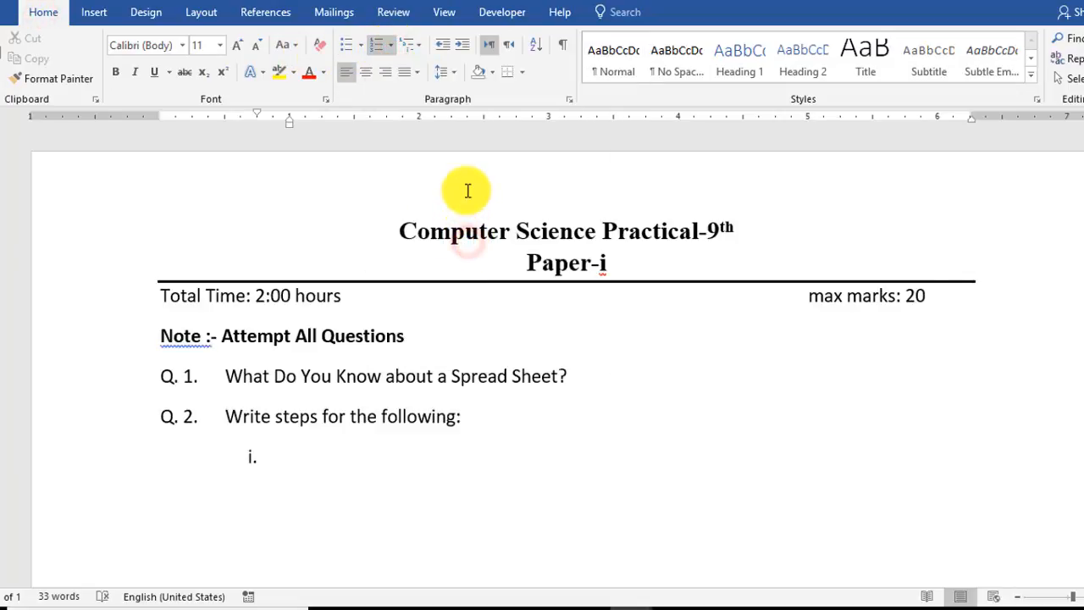
{"action": "type", "text": "Cra"}
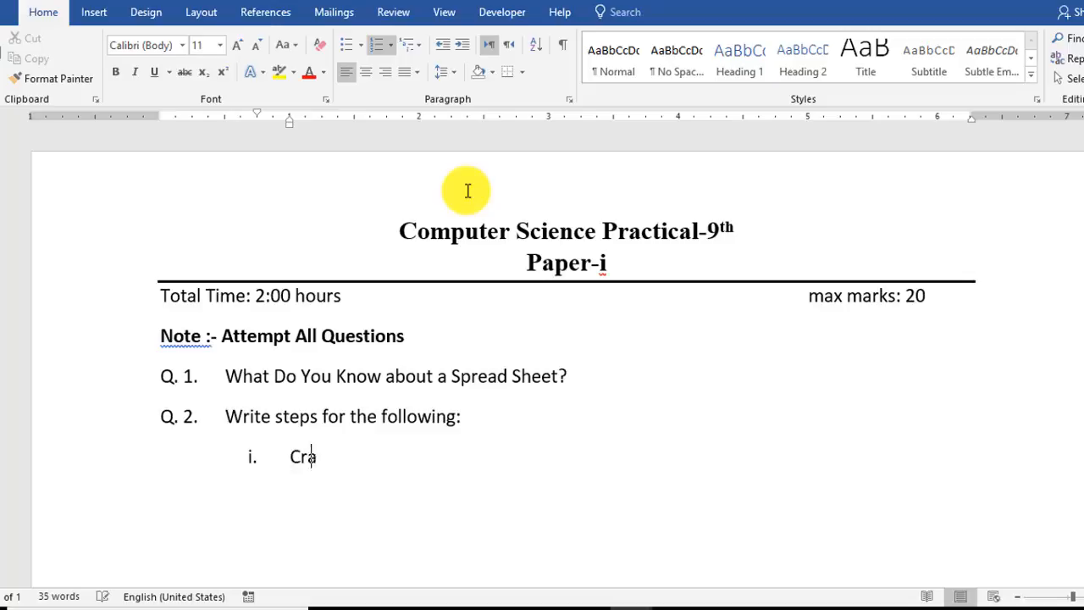
{"action": "type", "text": "rea"}
{"action": "key", "text": "BackSpace"}
{"action": "type", "text": "eate a new"}
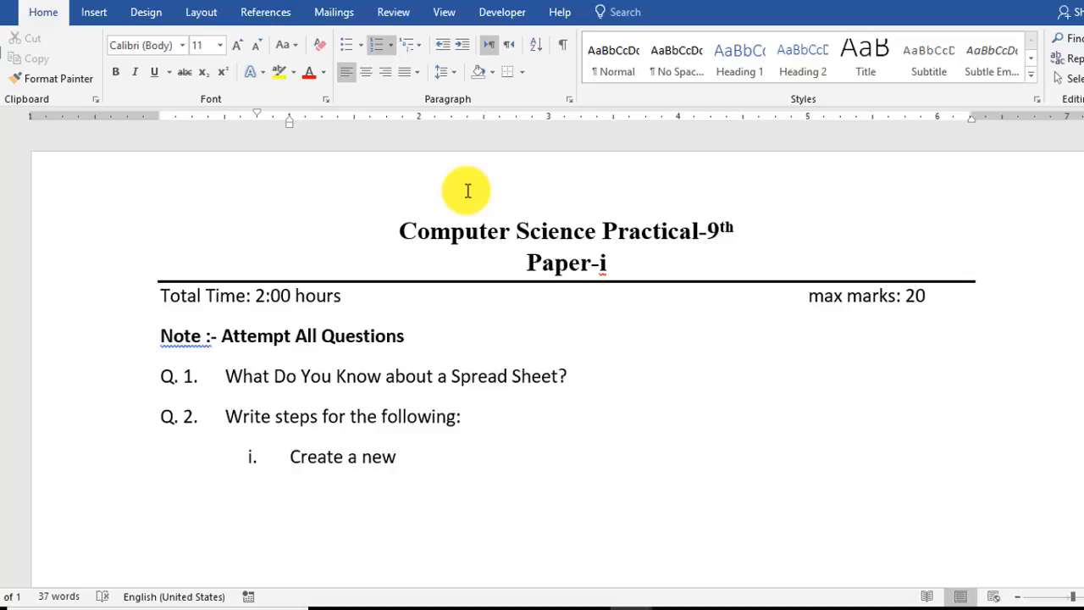
{"action": "type", "text": " work book."}
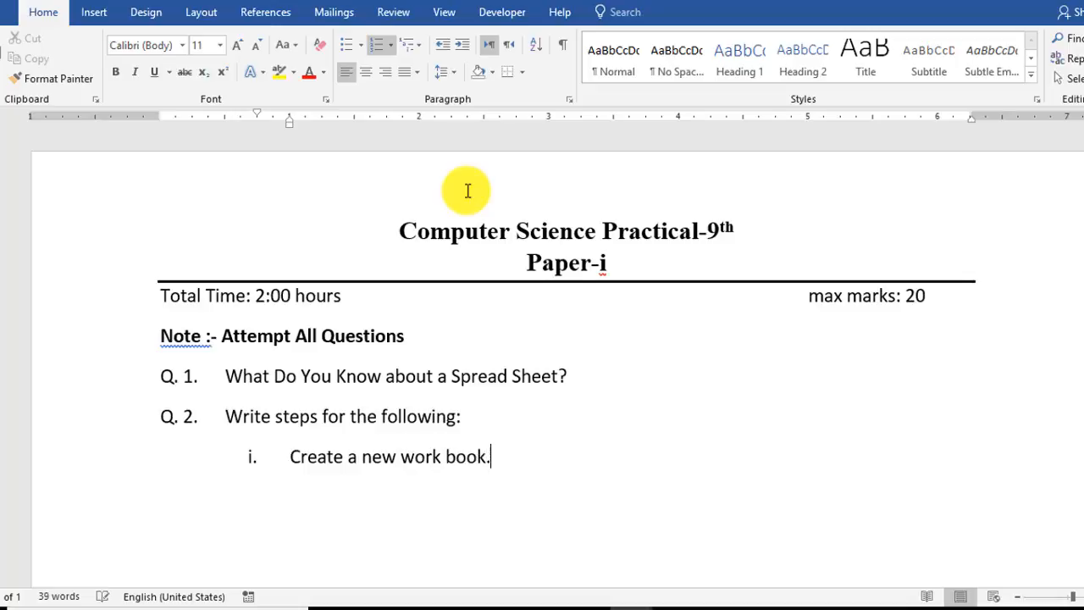
Step: Add the list items "Saving the work book." and "Insert a sum formula." under question 2
{"action": "key", "text": "Return"}
{"action": "type", "text": "Saving"}
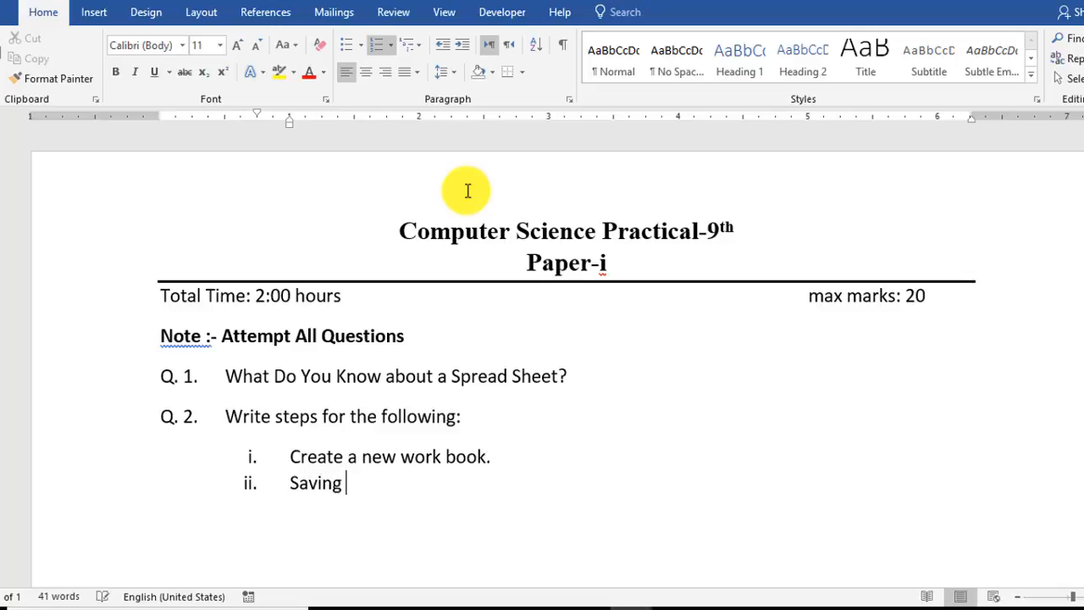
{"action": "type", "text": " the word"}
{"action": "key", "text": "BackSpace"}
{"action": "type", "text": "k"}
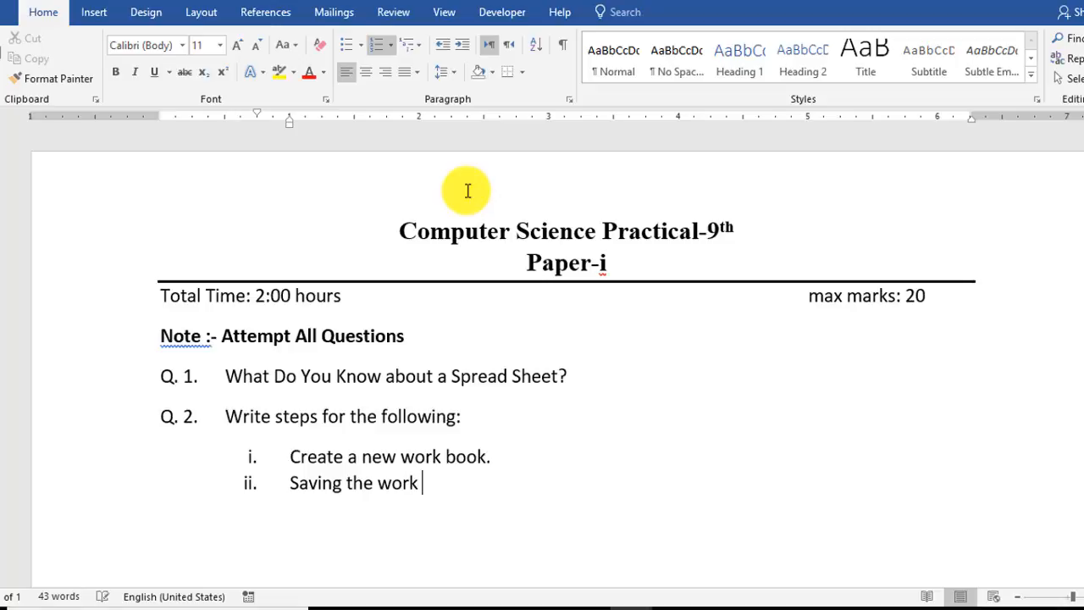
{"action": "type", "text": " B"}
{"action": "type", "text": "book."}
{"action": "key", "text": "Return"}
{"action": "type", "text": "In"}
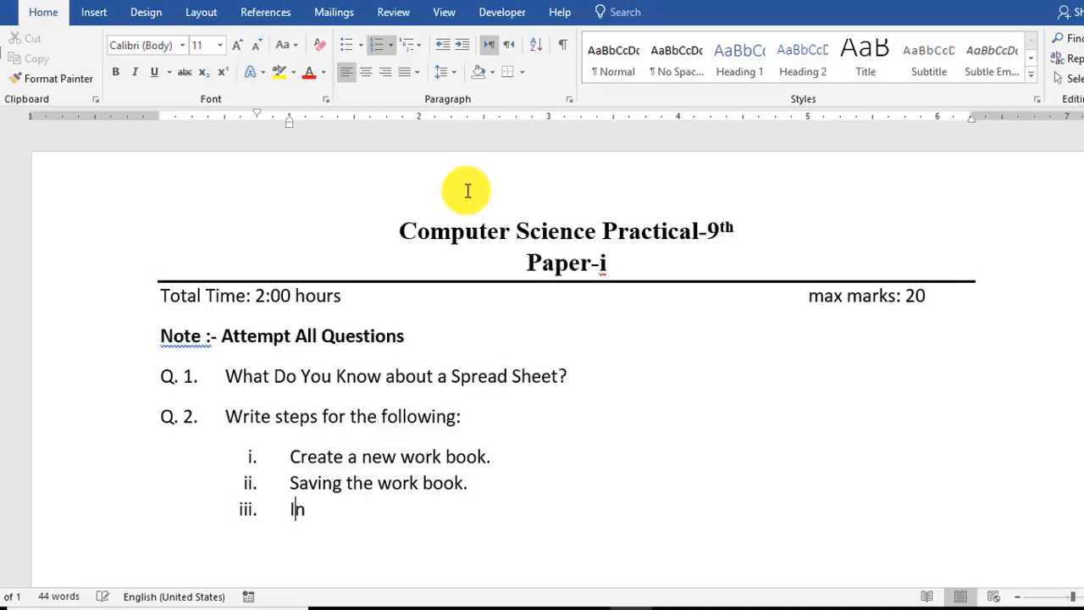
{"action": "type", "text": "sert a sum f"}
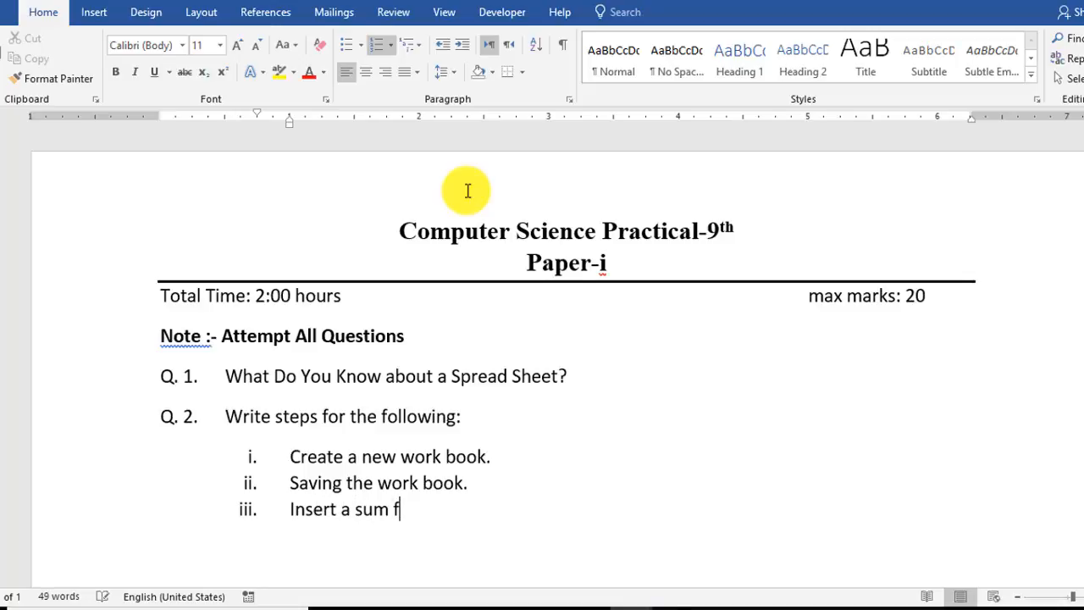
{"action": "type", "text": "ormula."}
Step: End the Roman numeral list and add question "Q. 3." on an unindented line with the tabbed text "Note Book and Viva Voce."
{"action": "key", "text": "Return"}
{"action": "key", "text": "BackSpace"}
{"action": "key", "text": "BackSpace"}
{"action": "key", "text": "BackSpace"}
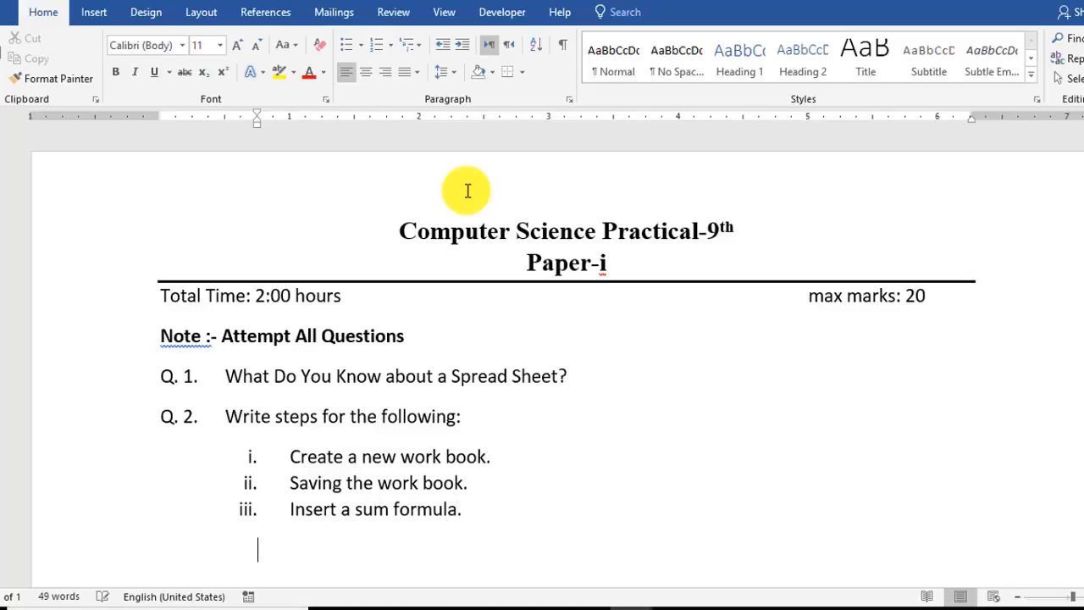
{"action": "type", "text": "Q3"}
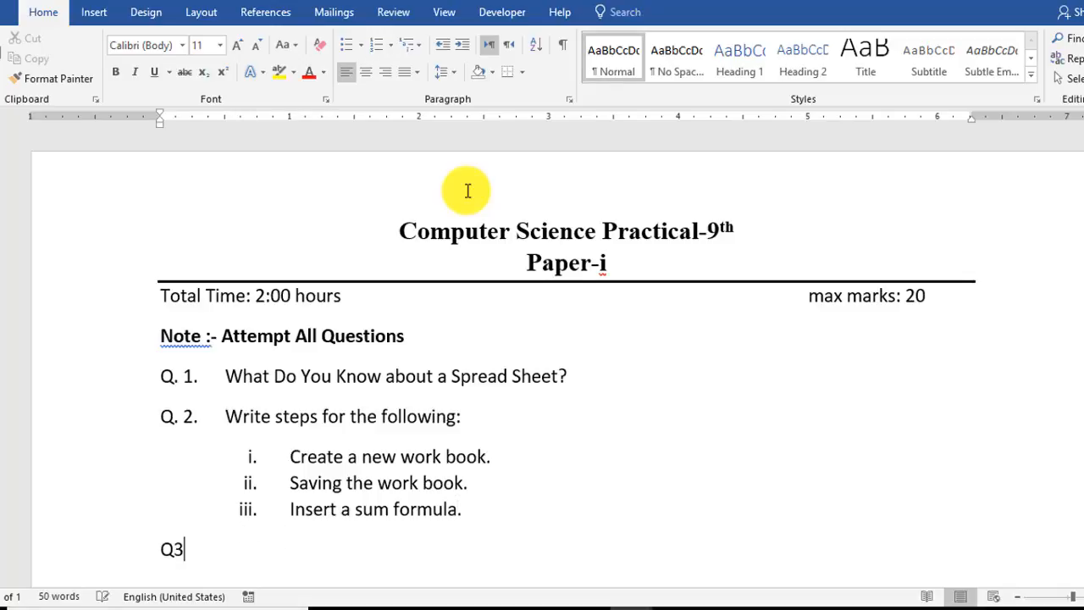
{"action": "type", "text": " 3."}
{"action": "key", "text": "Tab"}
{"action": "type", "text": "Note"}
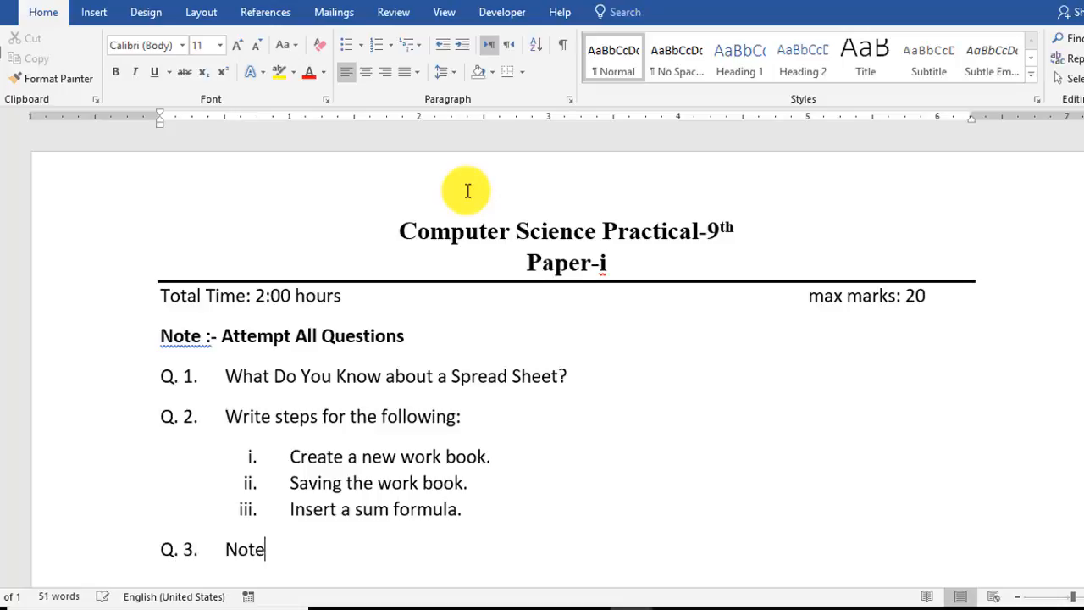
{"action": "type", "text": " Book and V"}
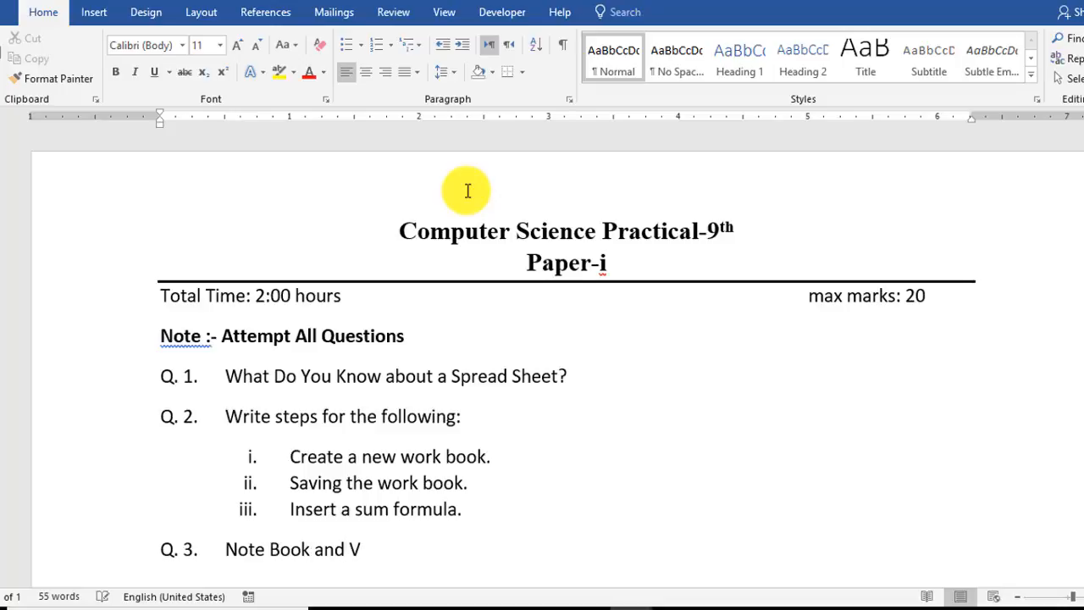
{"action": "type", "text": "iva"}
{"action": "key", "text": "BackSpace"}
{"action": "type", "text": "va Voce."}
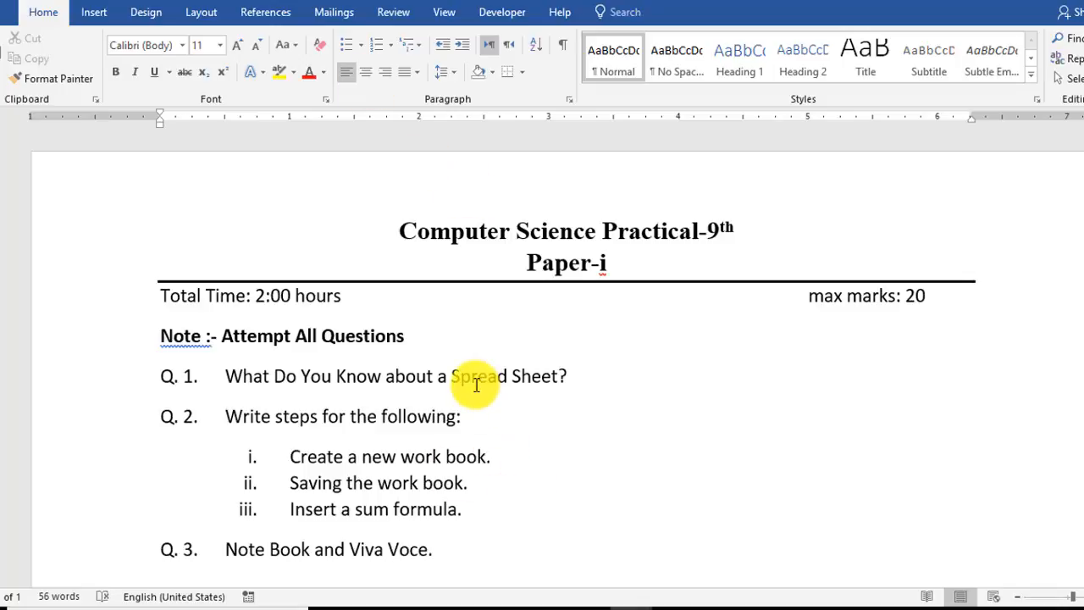
Step: Add a full-width line of hyphens below question 3 with a new line after it, undoing its automatic conversion to a solid border
{"action": "scroll", "coordinate": [476, 382], "scroll_direction": "down", "scroll_amount": 3}
{"action": "scroll", "coordinate": [476, 384], "scroll_direction": "up", "scroll_amount": 3}
{"action": "scroll", "coordinate": [475, 384], "scroll_direction": "down", "scroll_amount": 2}
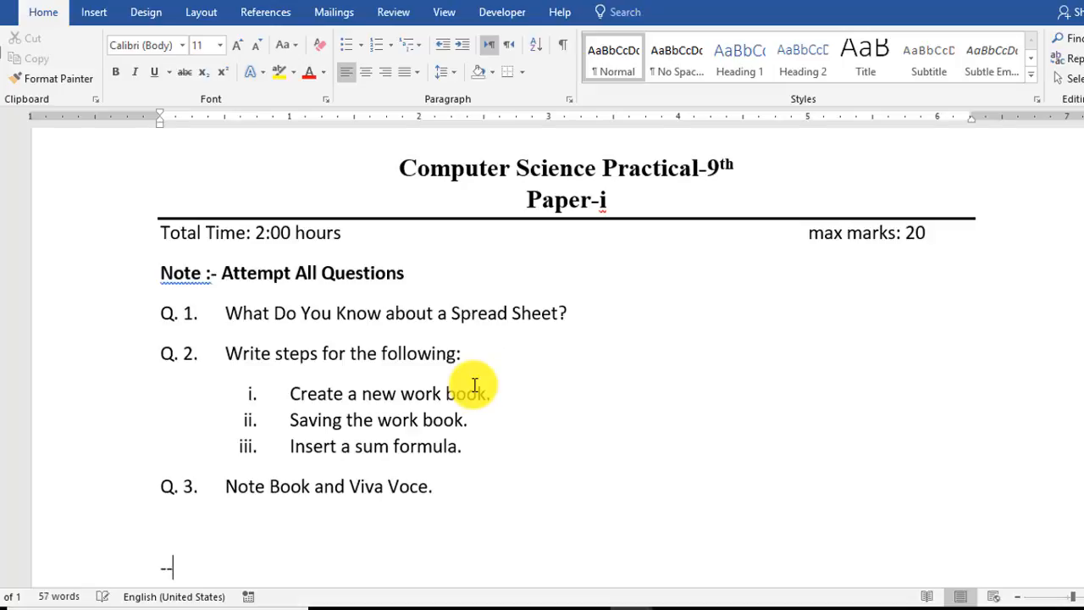
{"action": "type", "text": "--------------------------------------------------------------------------------------------------------------------------"}
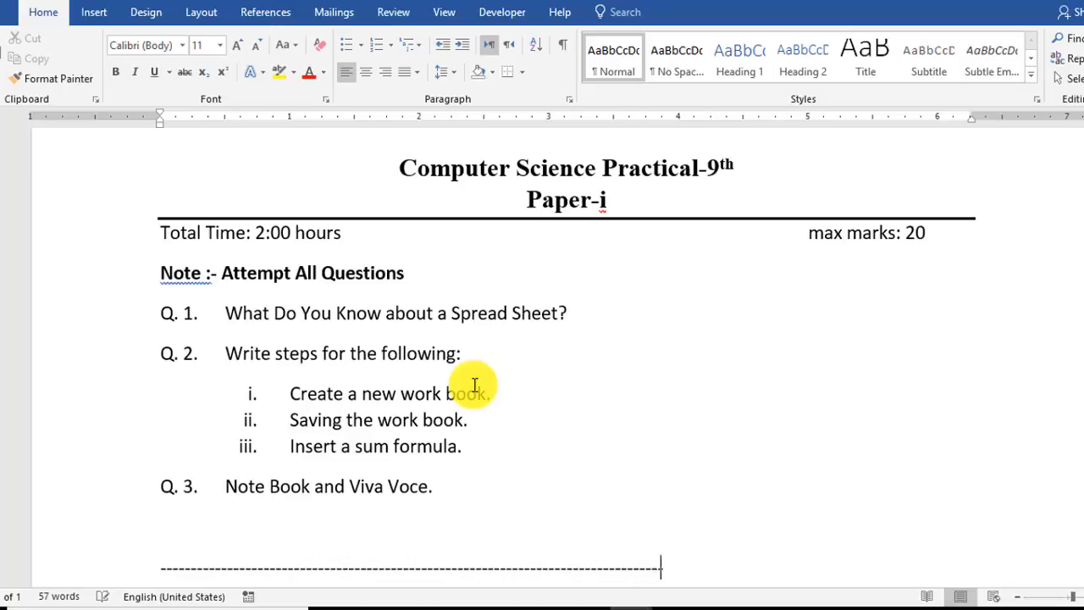
{"action": "type", "text": "-----------------------------------------------"}
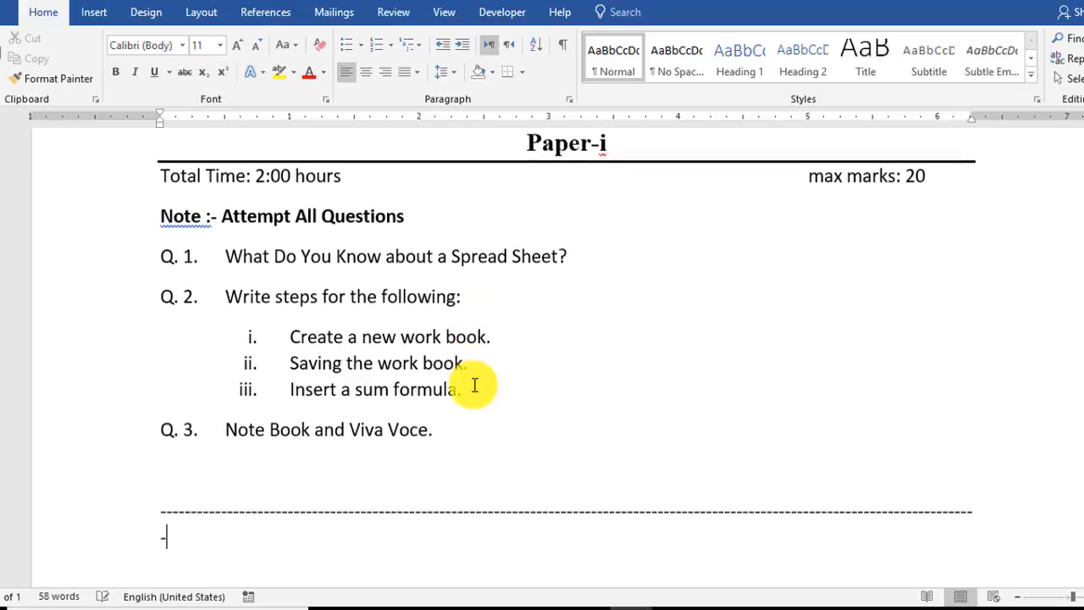
{"action": "key", "text": "BackSpace"}
{"action": "key", "text": "Return"}
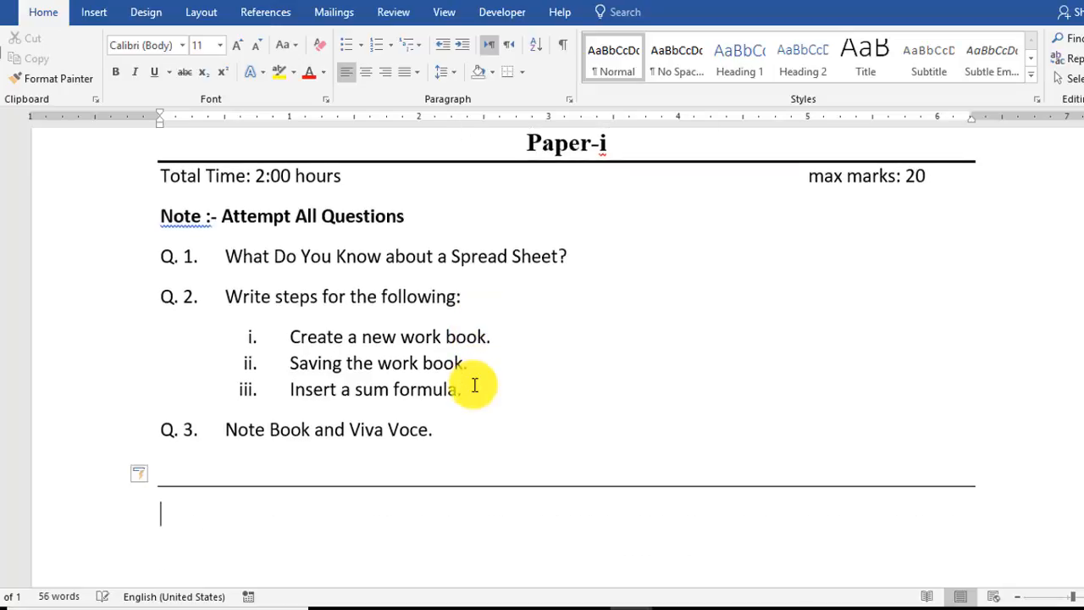
{"action": "key", "text": "ctrl+z"}
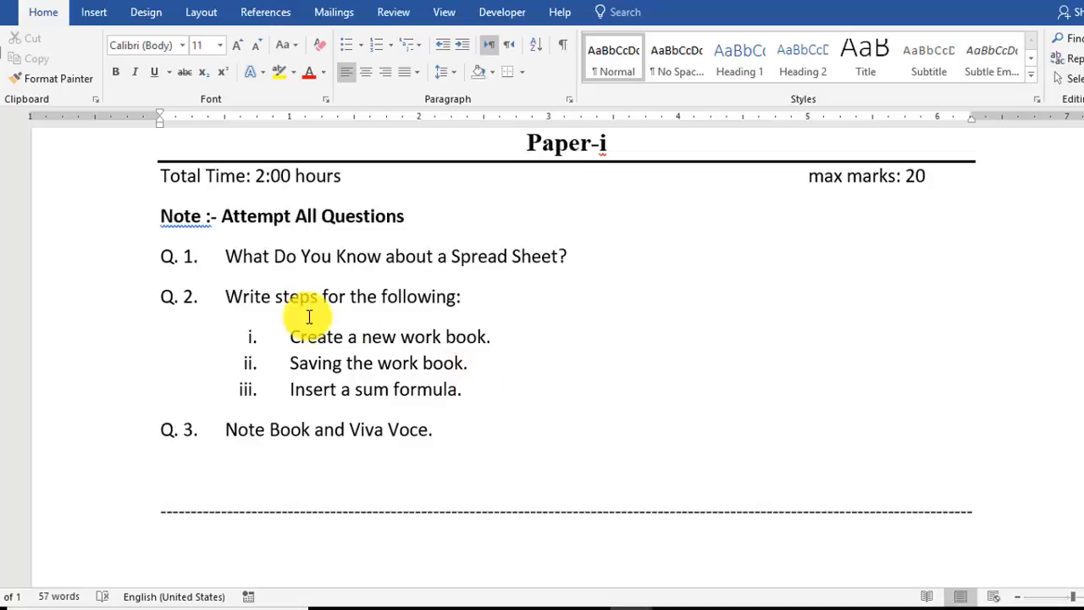
Step: Copy the whole paper from the title through the dashed line and paste it on the empty line below
{"action": "scroll", "coordinate": [356, 279], "scroll_direction": "up", "scroll_amount": 3}
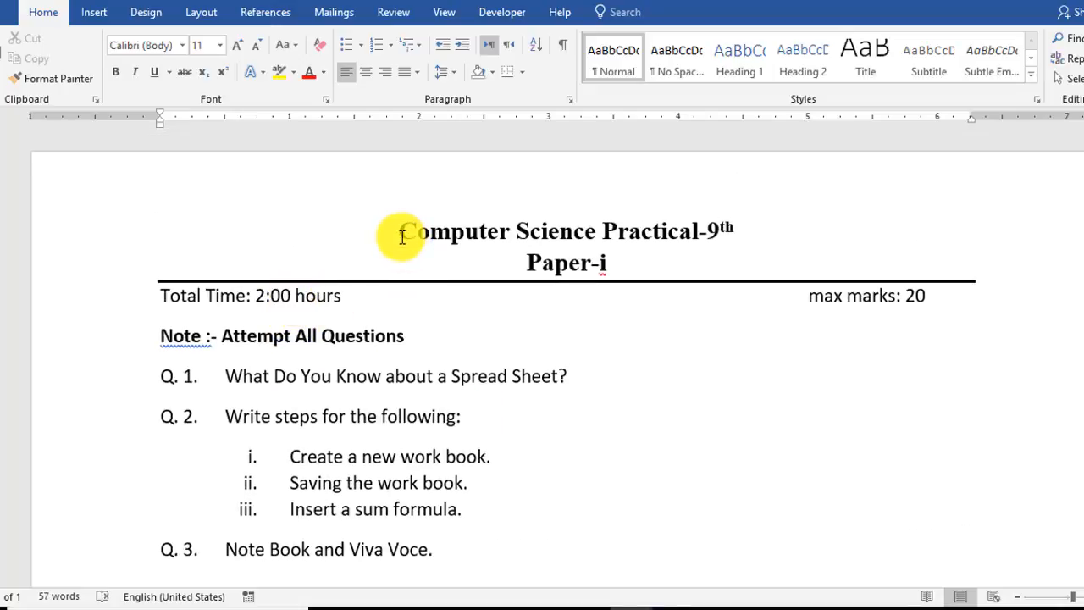
{"action": "left_click_drag", "start_coordinate": [402, 236], "coordinate": [1004, 516]}
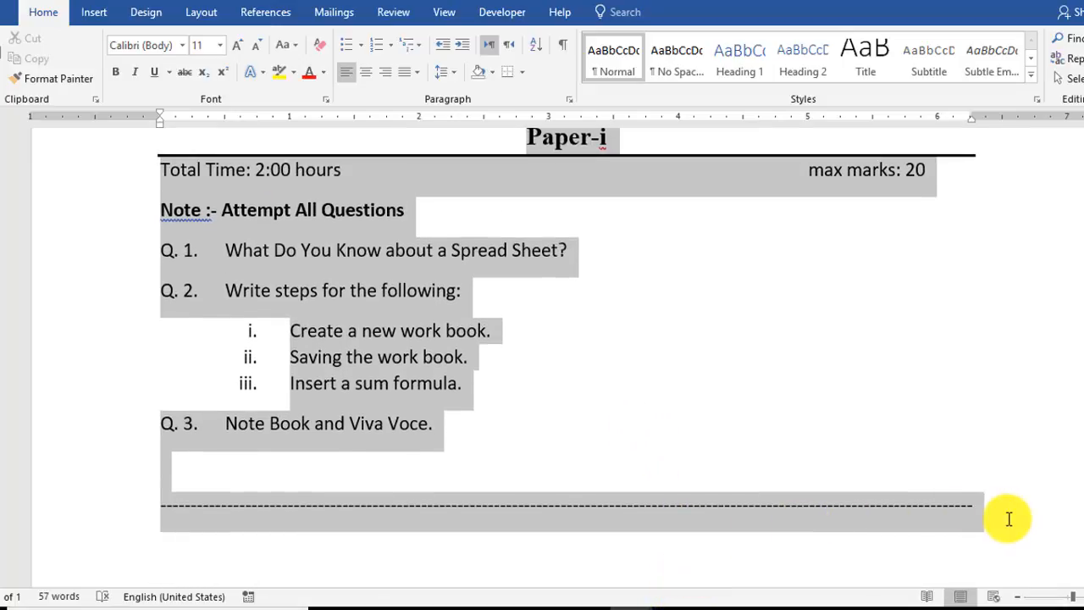
{"action": "right_click", "coordinate": [443, 251]}
{"action": "left_click", "coordinate": [471, 282]}
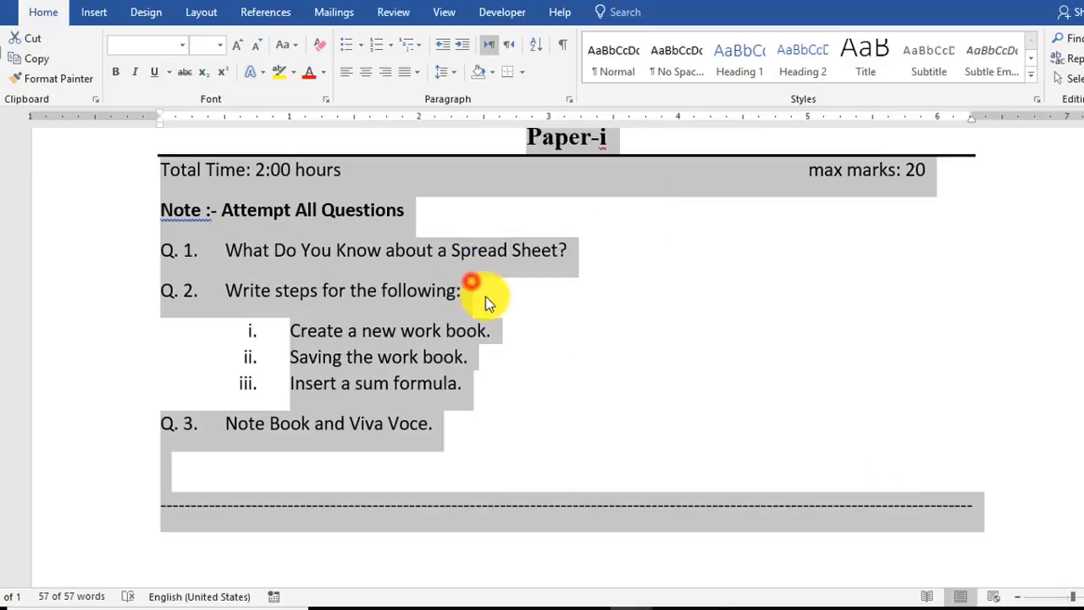
{"action": "scroll", "coordinate": [491, 309], "scroll_direction": "down", "scroll_amount": 3}
{"action": "left_click", "coordinate": [209, 307]}
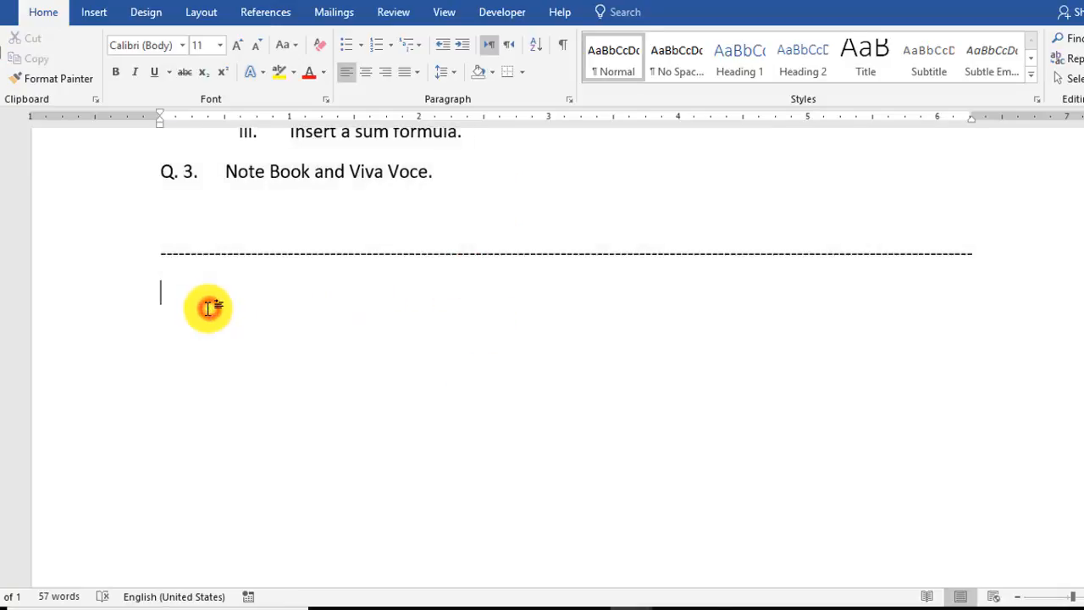
{"action": "right_click", "coordinate": [208, 307]}
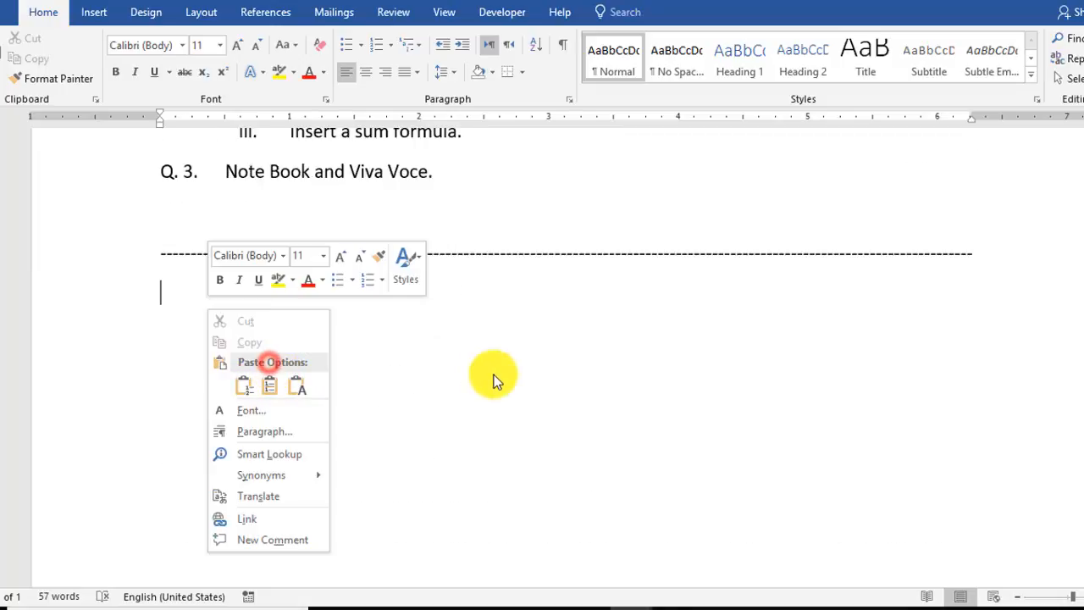
{"action": "left_click", "coordinate": [518, 382]}
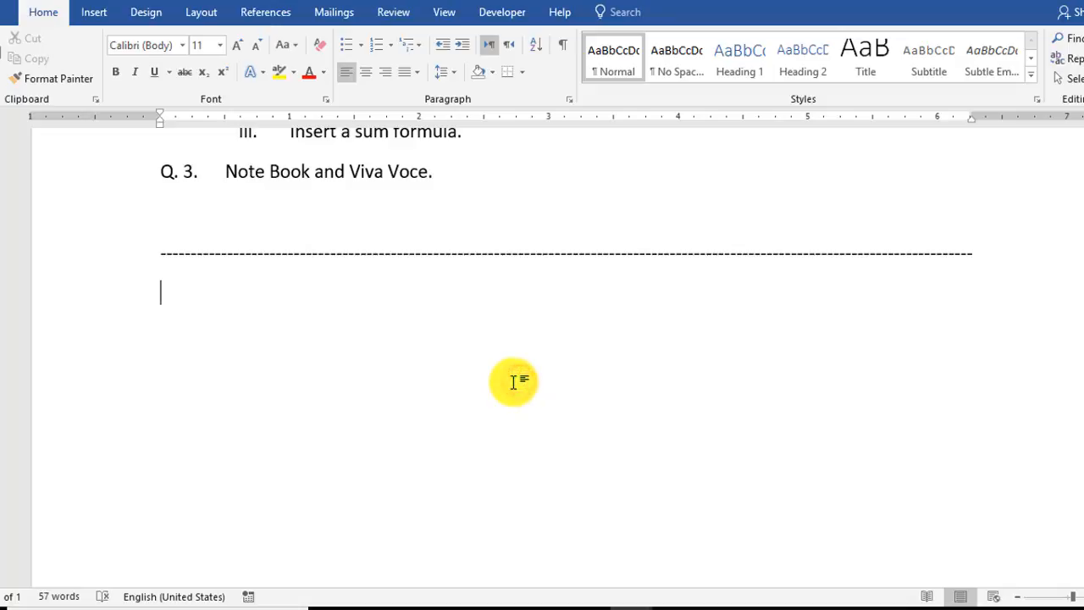
{"action": "key", "text": "ctrl+v"}
Step: Paste another copy of the paper below the second one on the same page
{"action": "scroll", "coordinate": [512, 383], "scroll_direction": "up", "scroll_amount": 5}
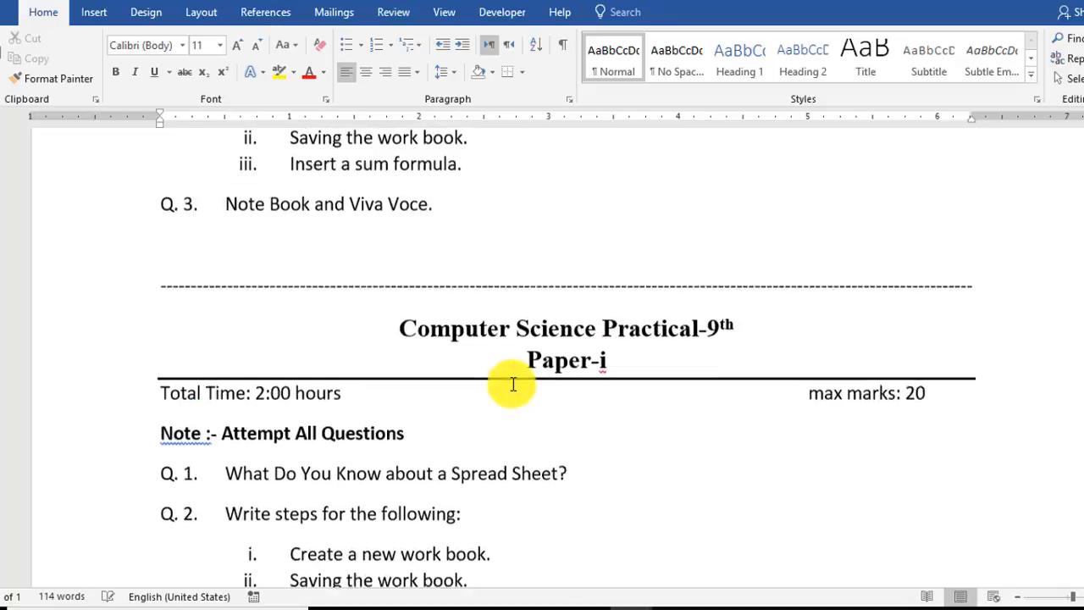
{"action": "scroll", "coordinate": [512, 384], "scroll_direction": "down", "scroll_amount": 3}
{"action": "scroll", "coordinate": [510, 386], "scroll_direction": "up", "scroll_amount": 2}
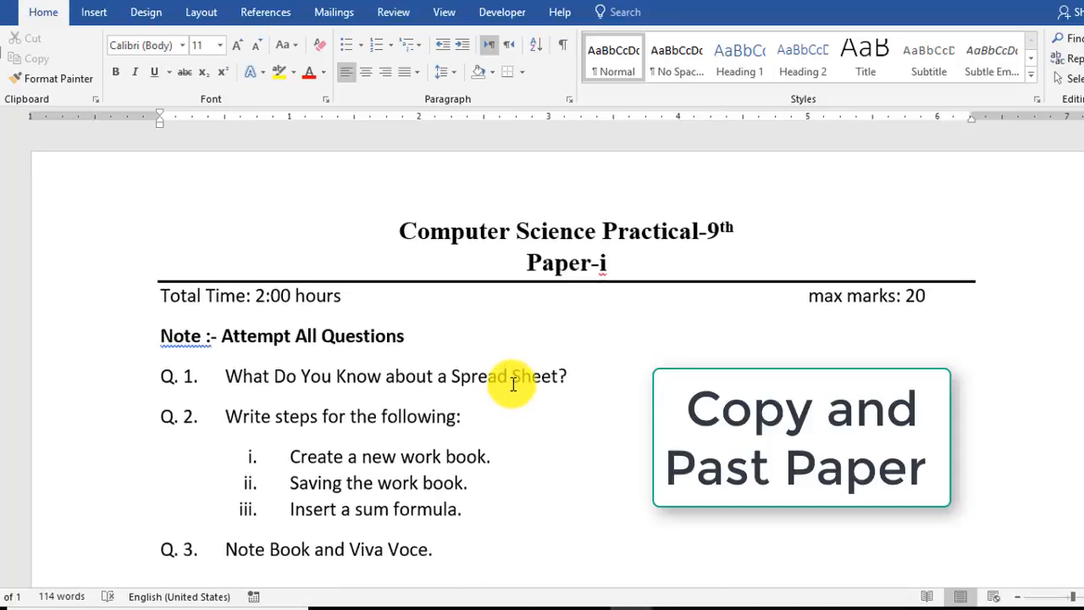
{"action": "scroll", "coordinate": [511, 385], "scroll_direction": "down", "scroll_amount": 12}
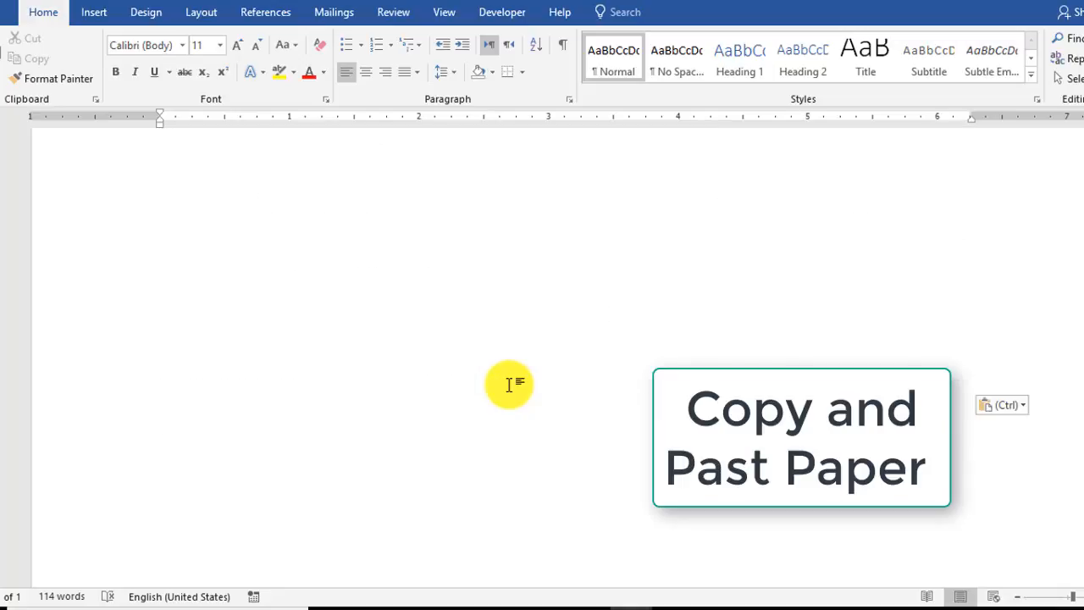
{"action": "scroll", "coordinate": [509, 386], "scroll_direction": "up", "scroll_amount": 8}
{"action": "scroll", "coordinate": [511, 385], "scroll_direction": "down", "scroll_amount": 1}
{"action": "key", "text": "ctrl+v"}
{"action": "scroll", "coordinate": [510, 385], "scroll_direction": "up", "scroll_amount": 5}
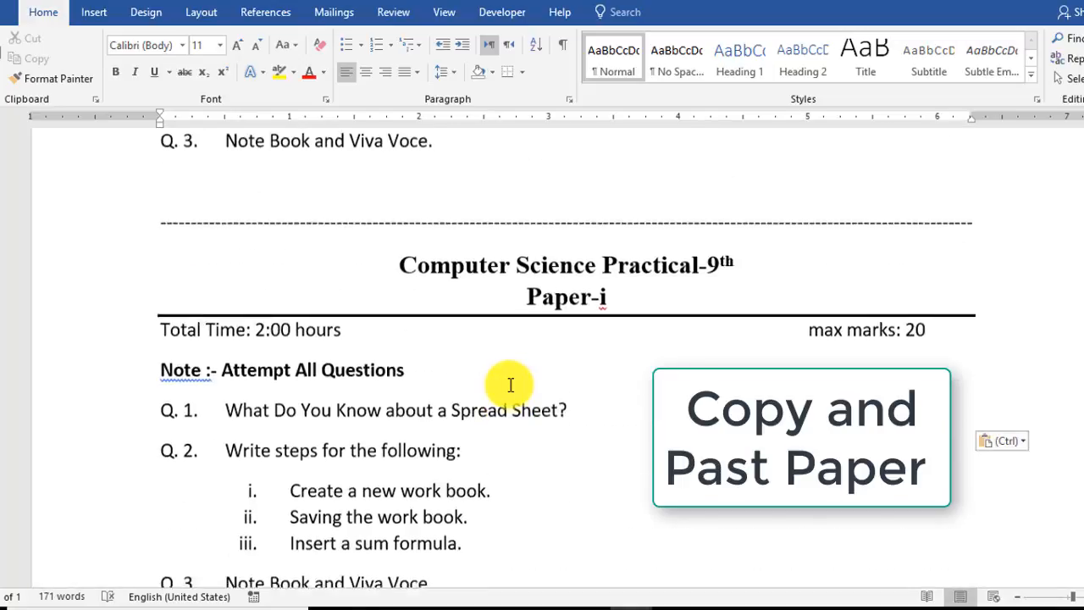
Step: Change the subheading to "Paper-I" with a capital I in all three copies of the paper
{"action": "scroll", "coordinate": [510, 386], "scroll_direction": "up", "scroll_amount": 10}
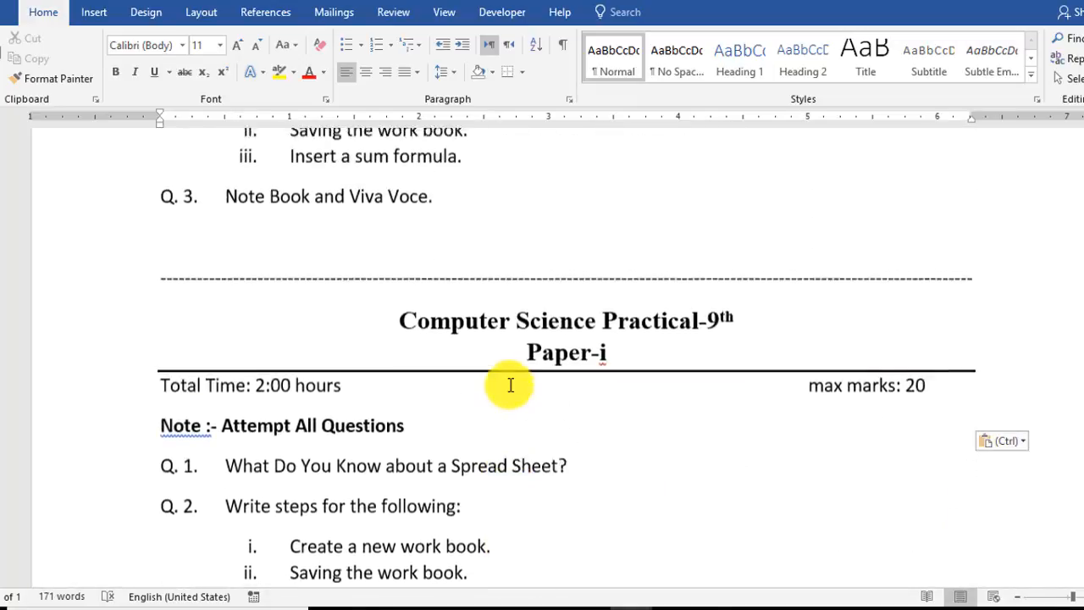
{"action": "scroll", "coordinate": [511, 386], "scroll_direction": "up", "scroll_amount": 4}
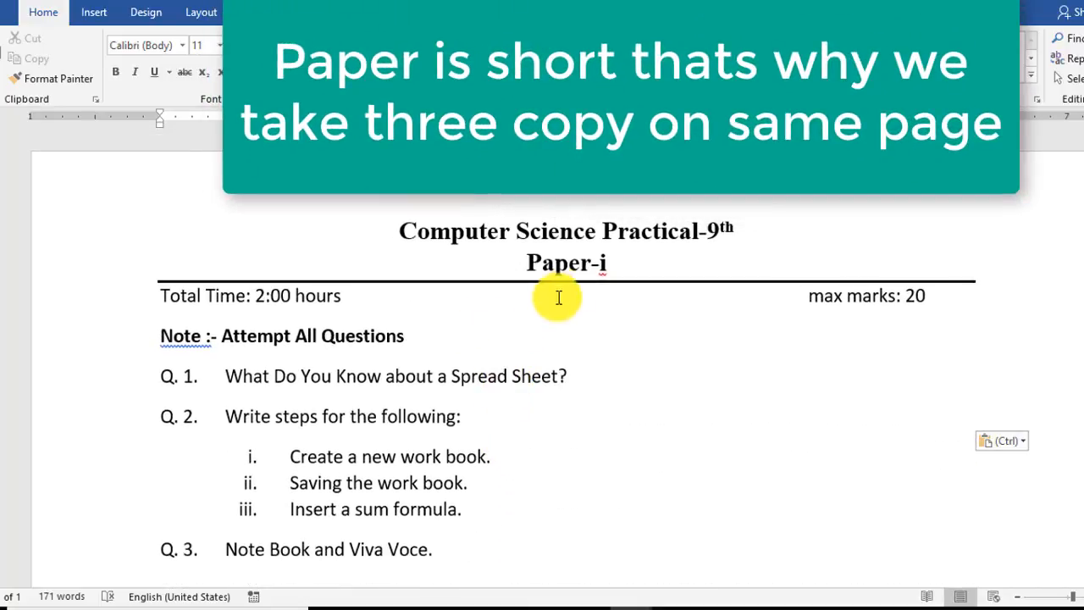
{"action": "left_click_drag", "start_coordinate": [617, 266], "coordinate": [603, 271]}
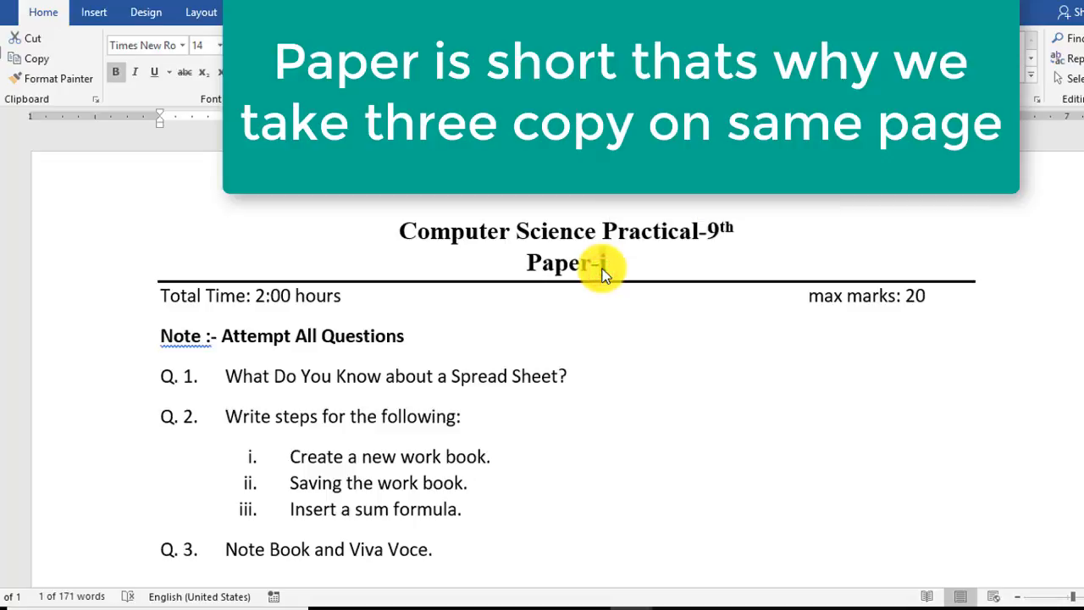
{"action": "left_click", "coordinate": [604, 271]}
{"action": "scroll", "coordinate": [600, 273], "scroll_direction": "down", "scroll_amount": 6}
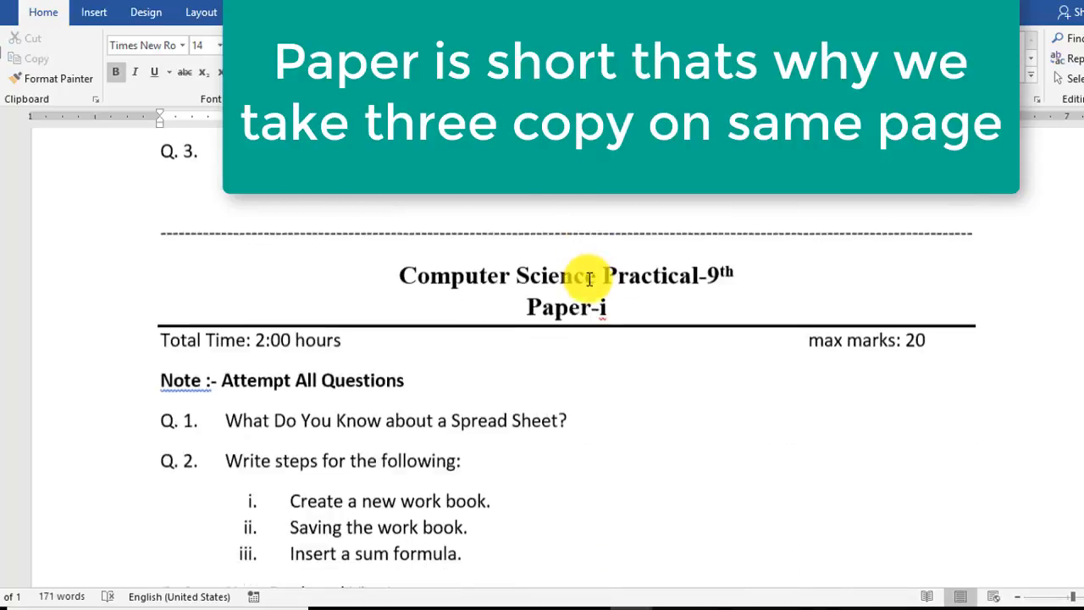
{"action": "double_click", "coordinate": [606, 264]}
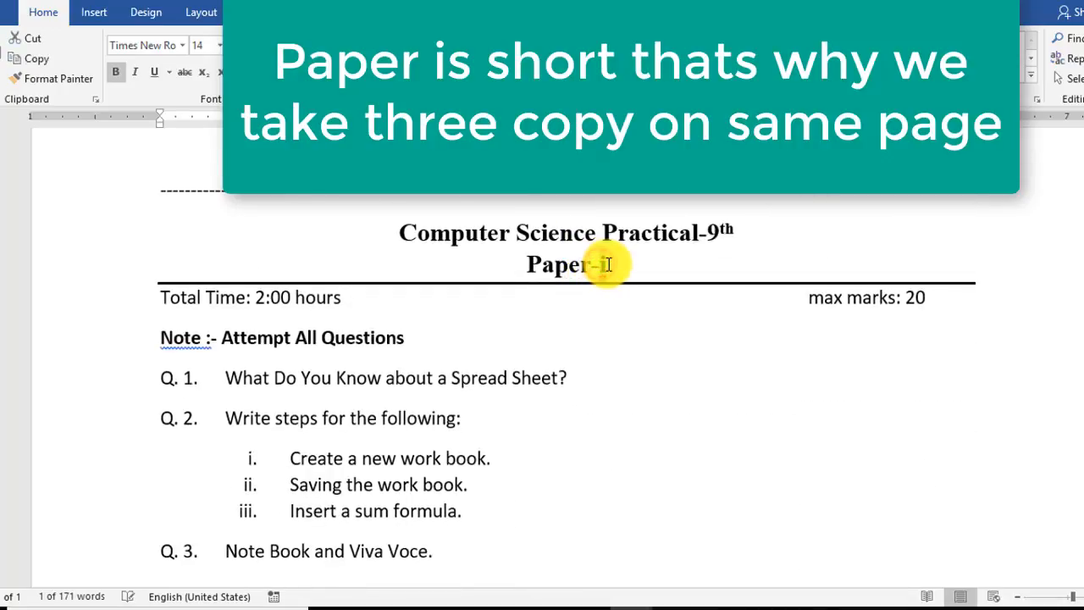
{"action": "type", "text": "I"}
{"action": "left_click", "coordinate": [607, 264]}
{"action": "scroll", "coordinate": [607, 264], "scroll_direction": "down", "scroll_amount": 8}
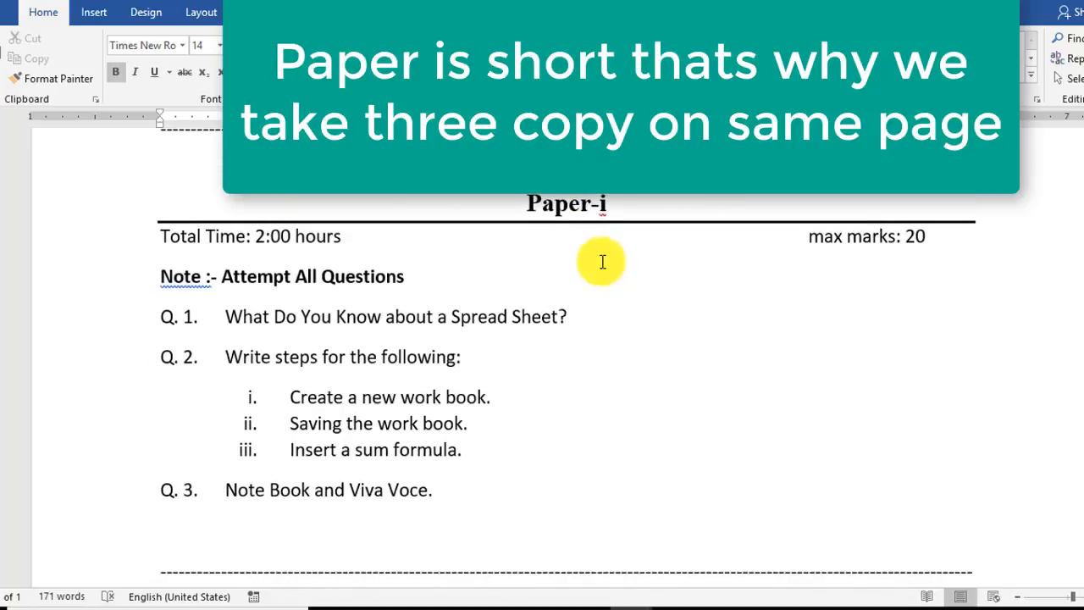
{"action": "double_click", "coordinate": [606, 204]}
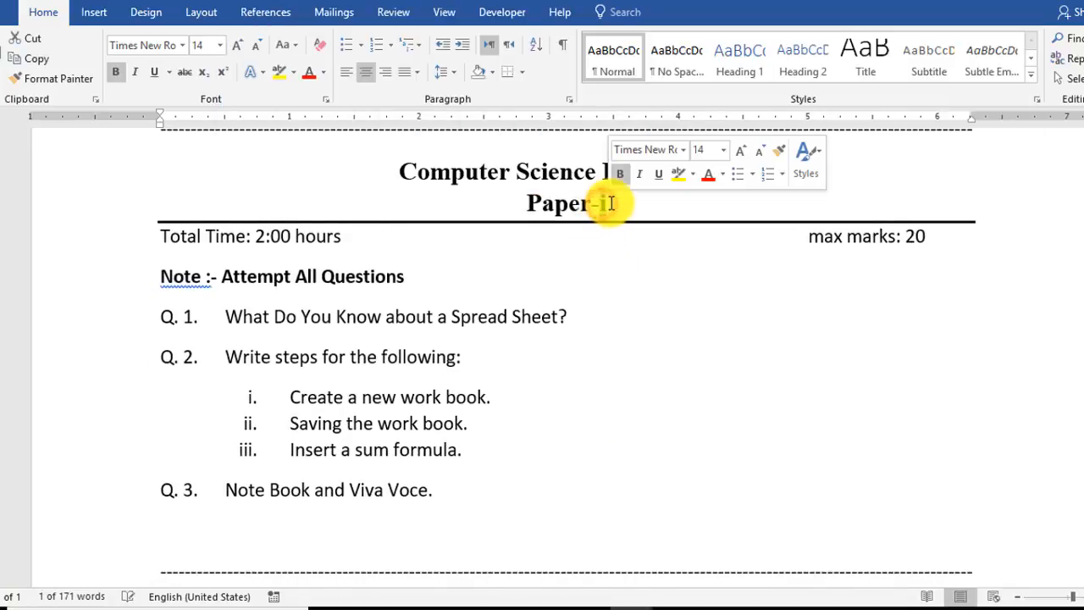
{"action": "type", "text": "I"}
{"action": "left_click", "coordinate": [500, 418]}
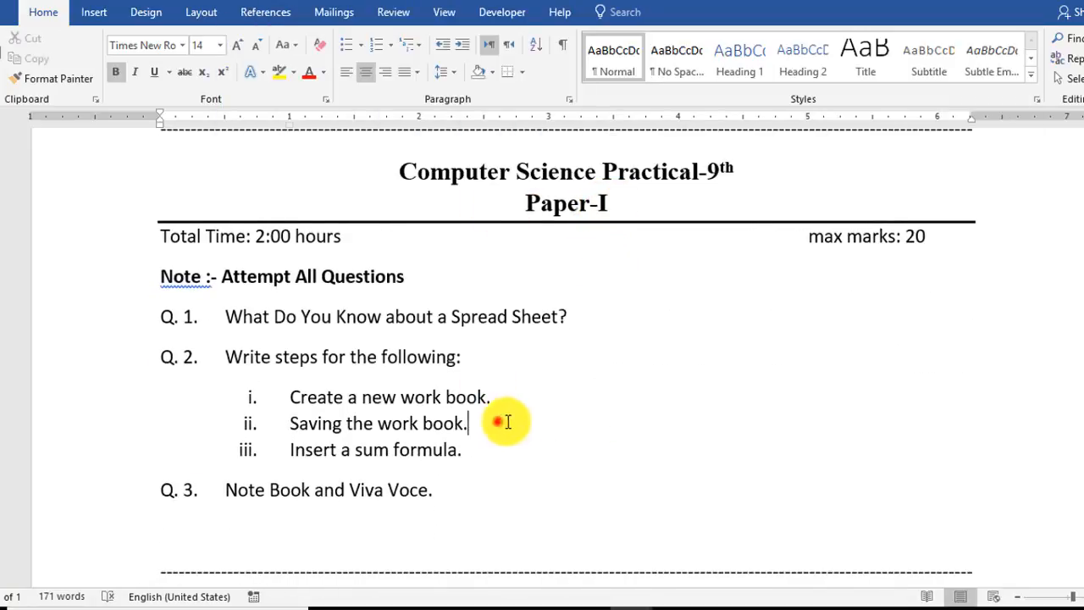
Step: Correct the colon spacing after "Note" in a pasted copy of the paper by applying the suggested grammar corrections, including "Note: -"
{"action": "scroll", "coordinate": [513, 421], "scroll_direction": "down", "scroll_amount": 3}
{"action": "scroll", "coordinate": [519, 423], "scroll_direction": "up", "scroll_amount": 3}
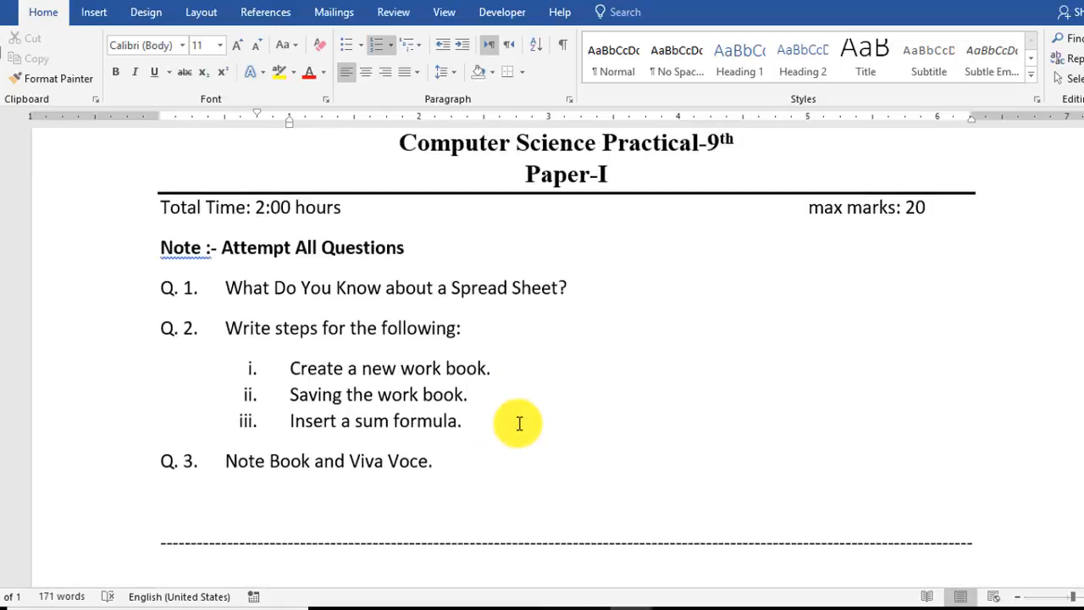
{"action": "scroll", "coordinate": [517, 424], "scroll_direction": "up", "scroll_amount": 2}
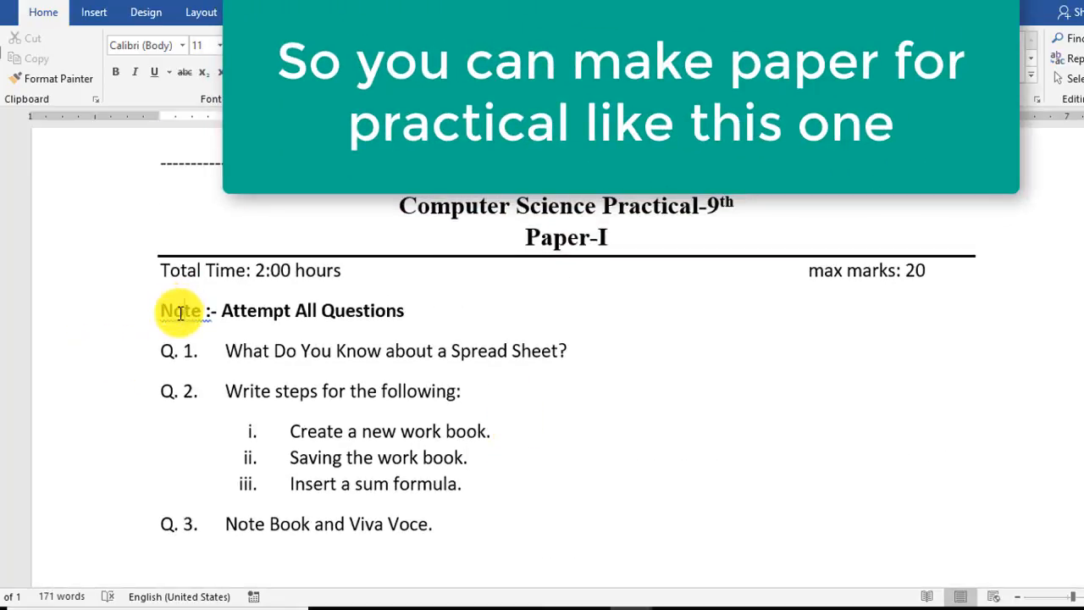
{"action": "right_click", "coordinate": [180, 314]}
{"action": "left_click", "coordinate": [170, 335]}
{"action": "scroll", "coordinate": [306, 364], "scroll_direction": "up", "scroll_amount": 3}
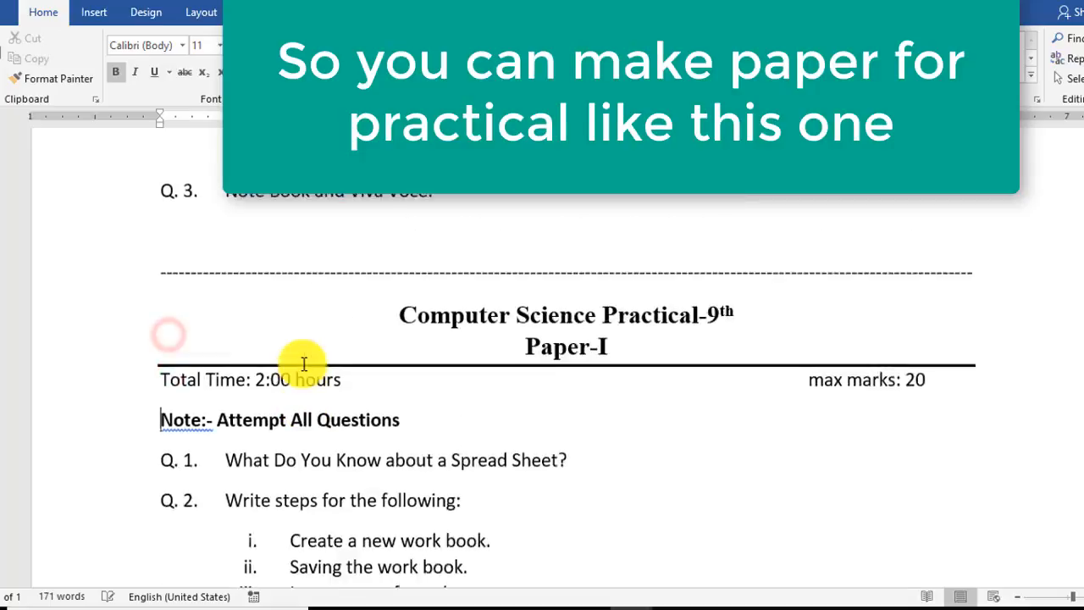
{"action": "right_click", "coordinate": [177, 435]}
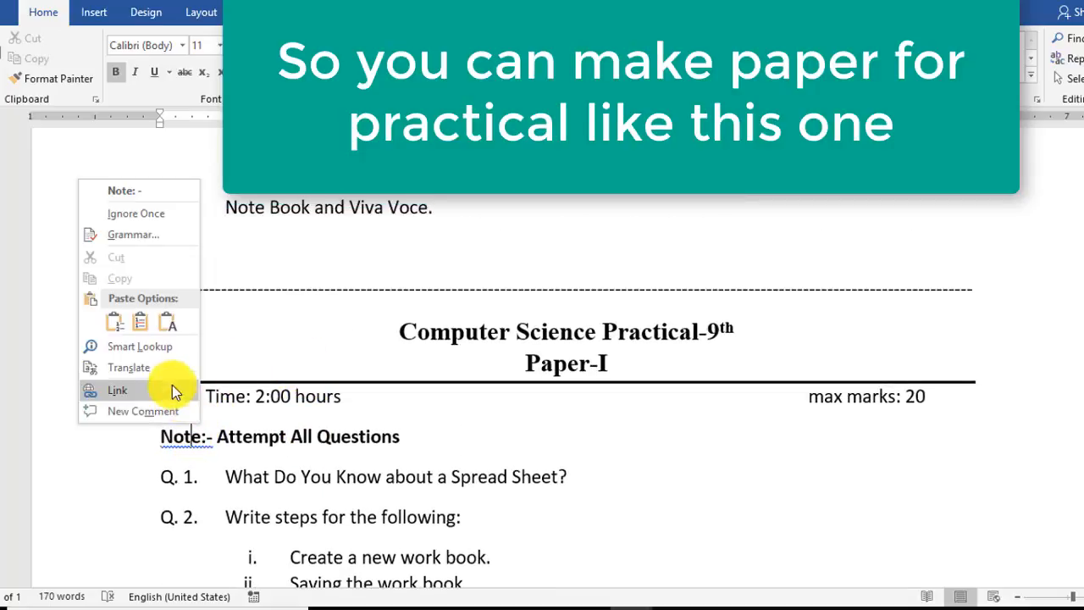
{"action": "left_click", "coordinate": [138, 193]}
{"action": "scroll", "coordinate": [355, 385], "scroll_direction": "up", "scroll_amount": 8}
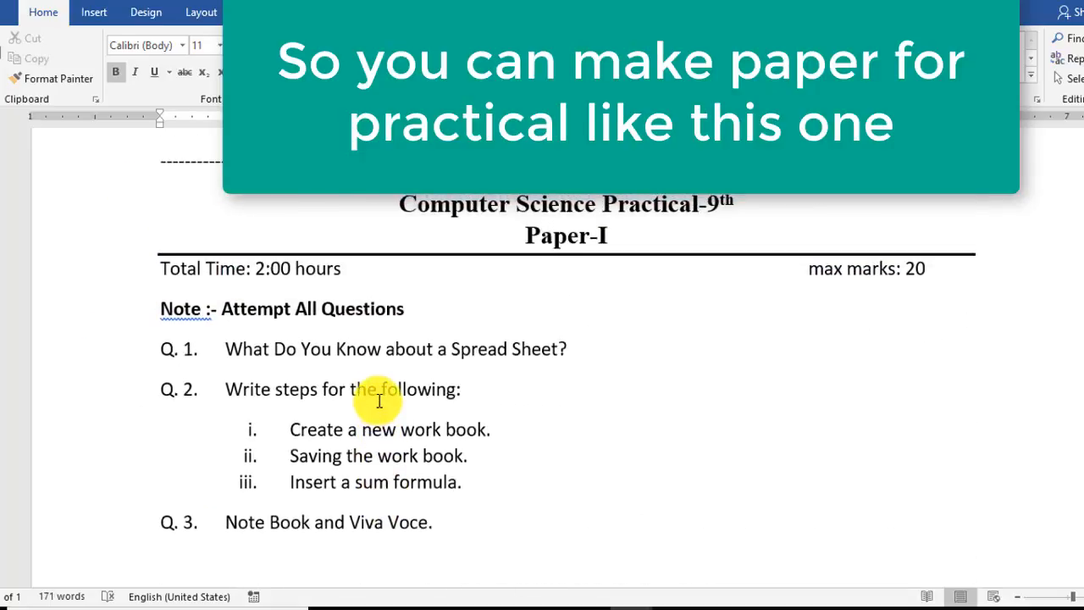
{"action": "scroll", "coordinate": [379, 398], "scroll_direction": "down", "scroll_amount": 10}
{"action": "scroll", "coordinate": [388, 394], "scroll_direction": "up", "scroll_amount": 1}
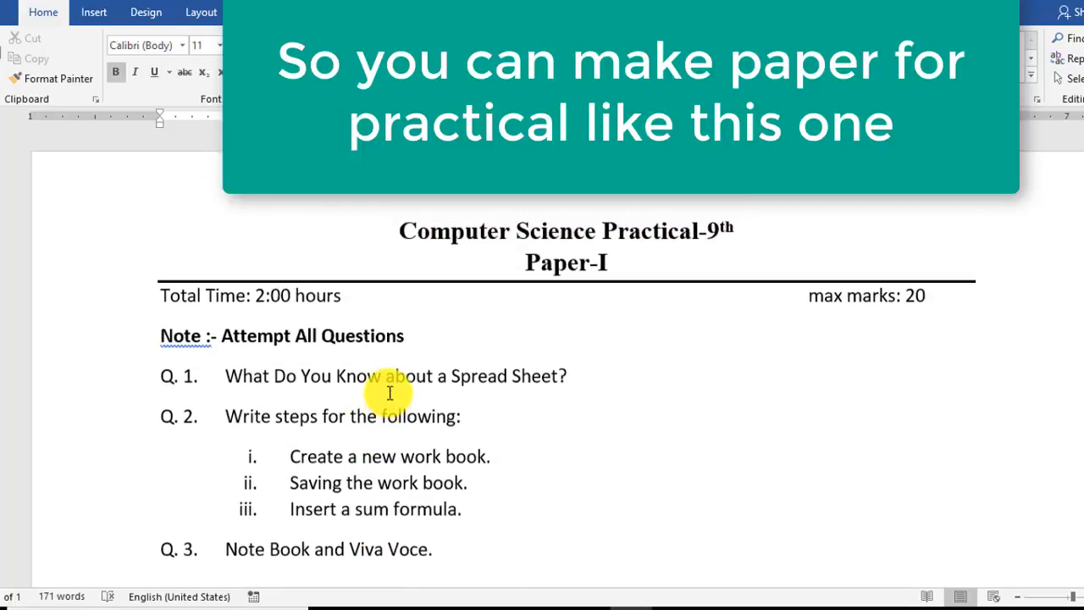